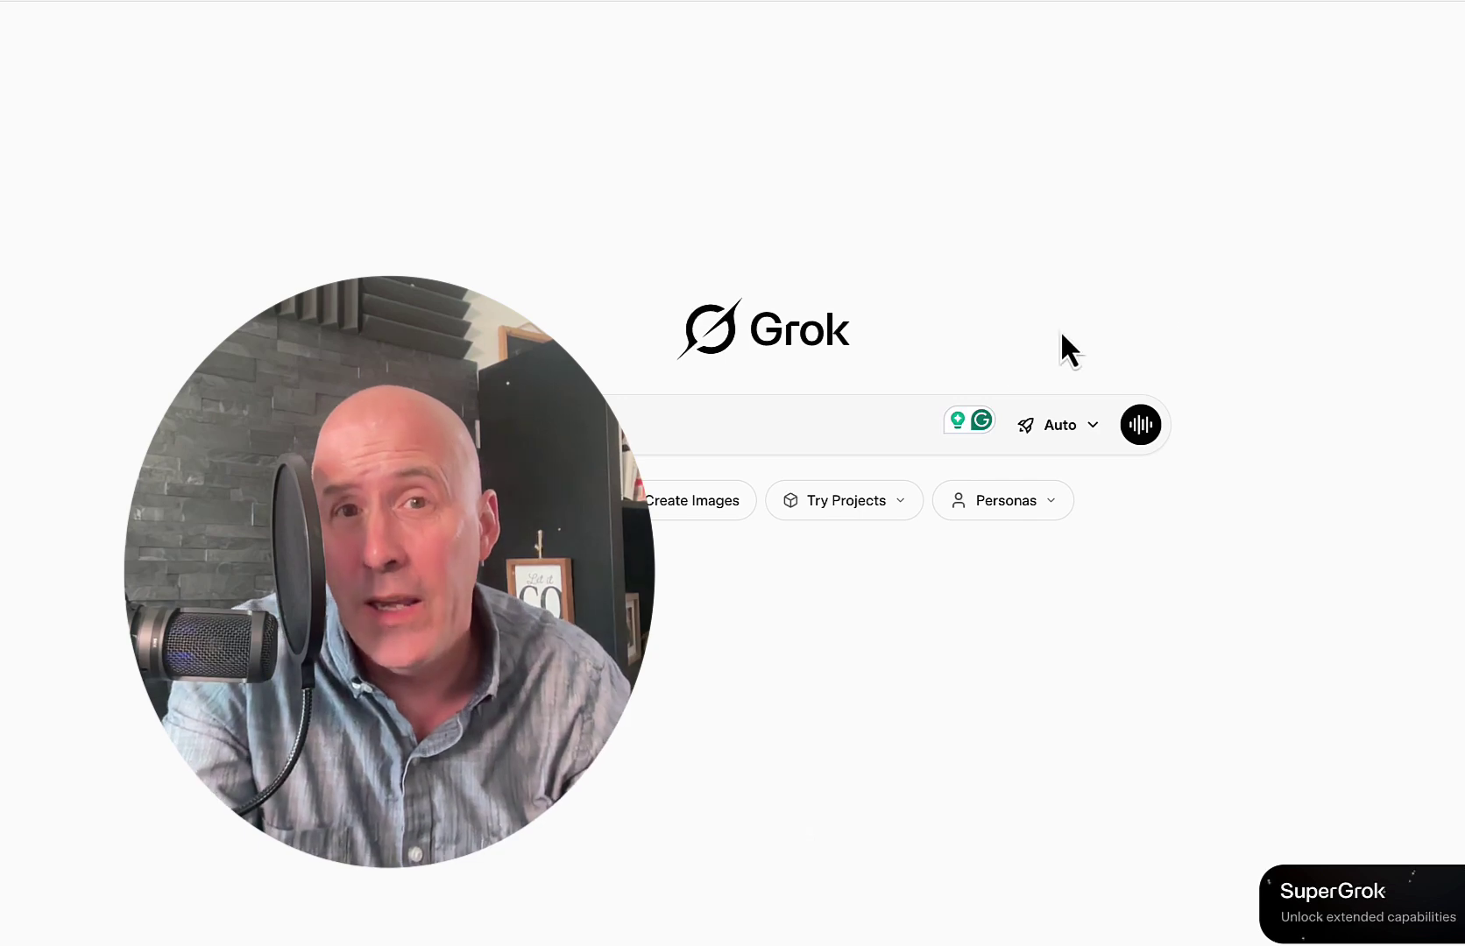
# Start image creation and generate images from the prompt "spaceage model in a red dress at the golden hour photographed using a 50mm lens.".
pyautogui.click(688, 501)
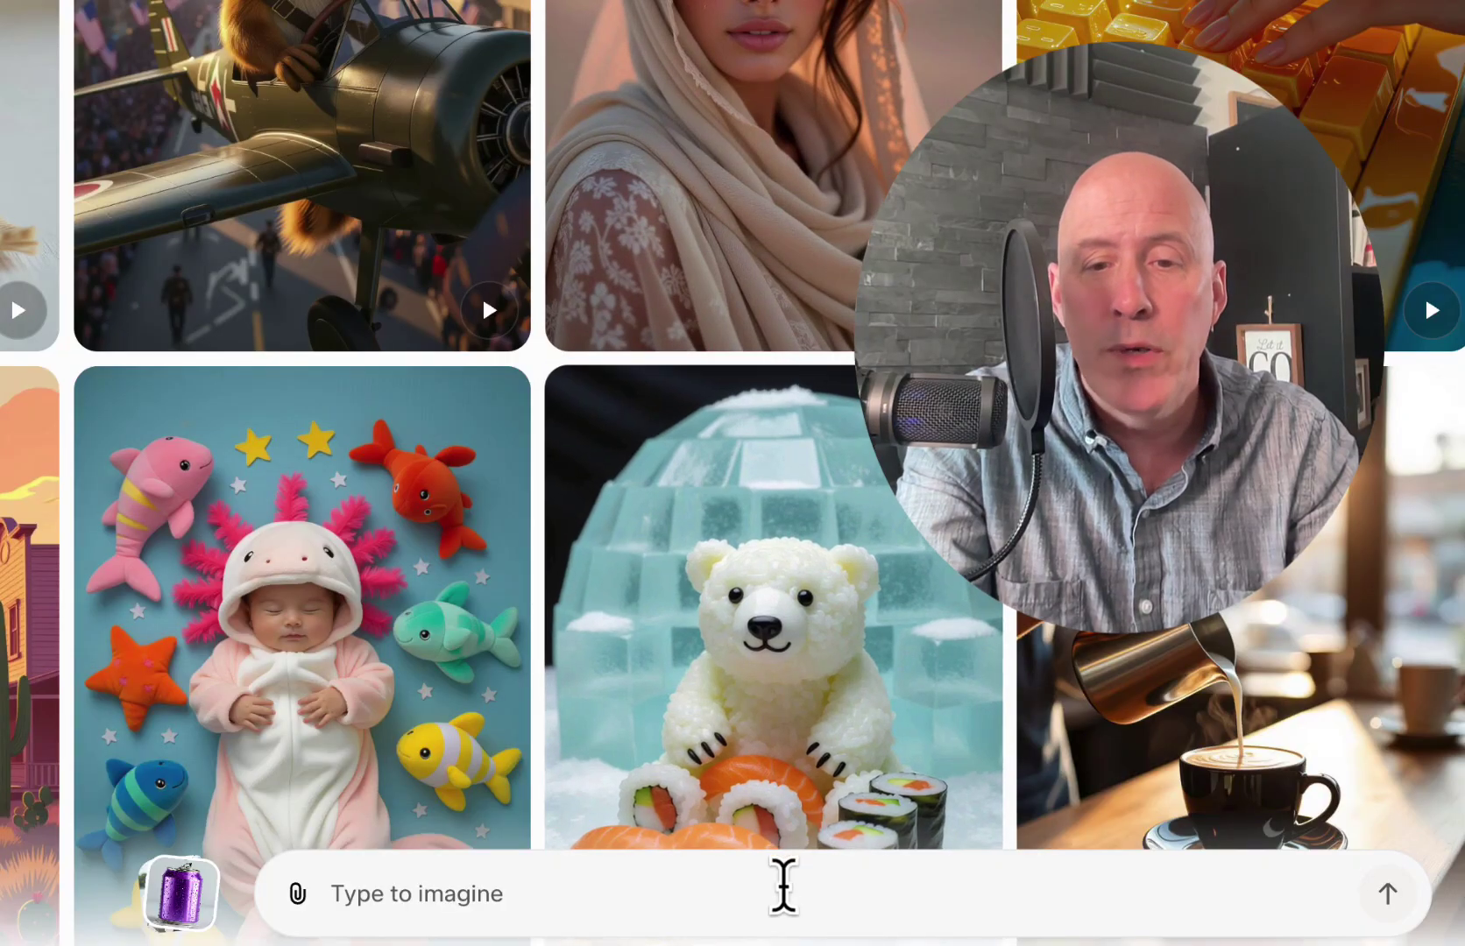
pyautogui.click(780, 894)
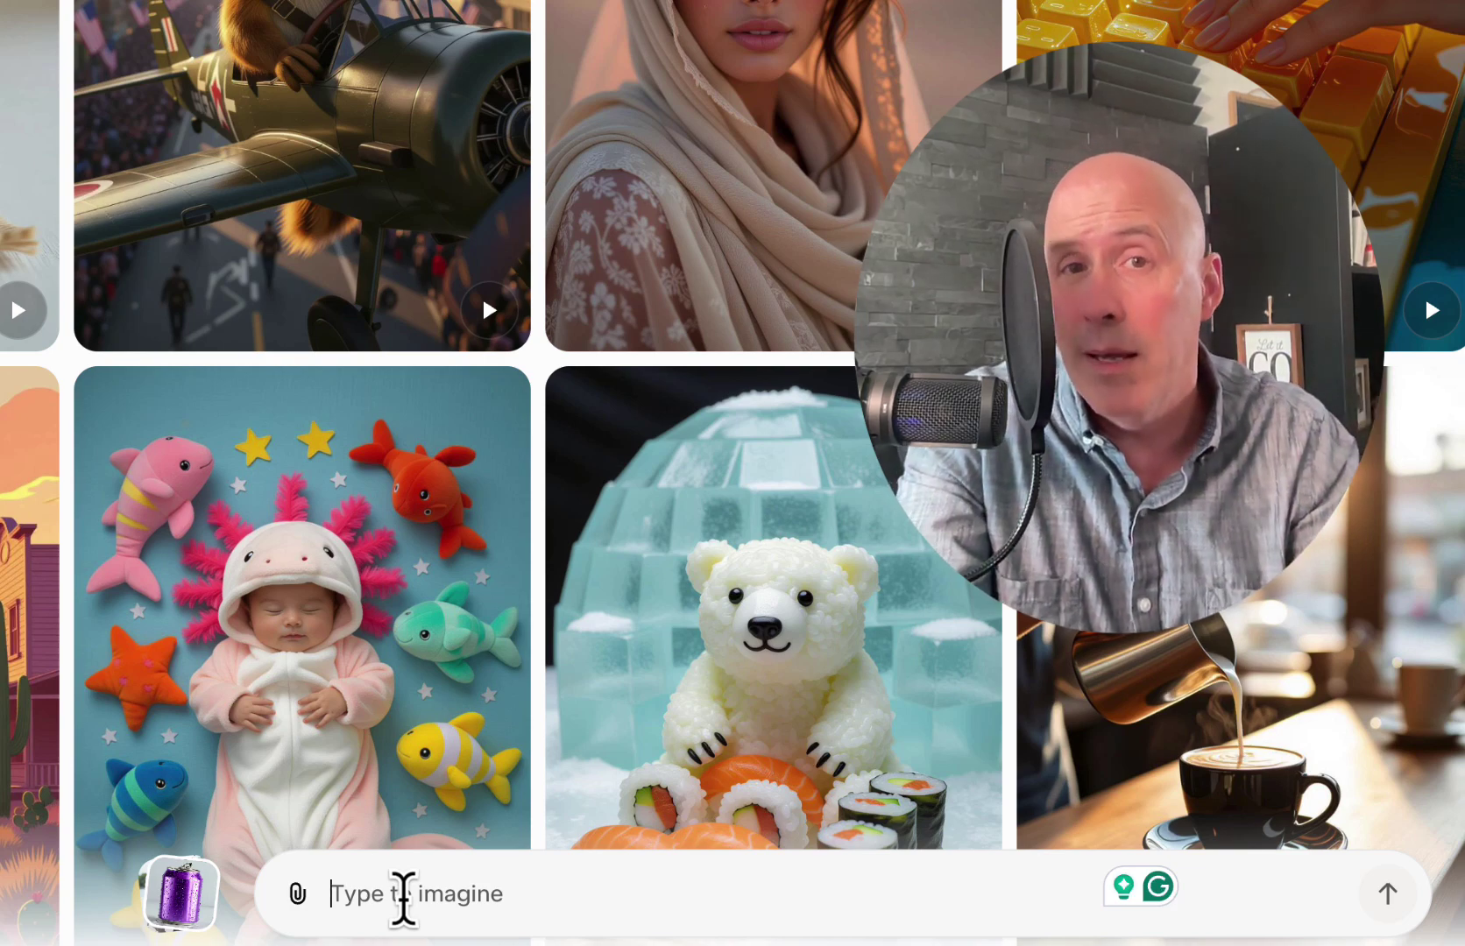
pyautogui.write('spaceage model in a red dress at the golden hour photographed using a 50mm lens.')
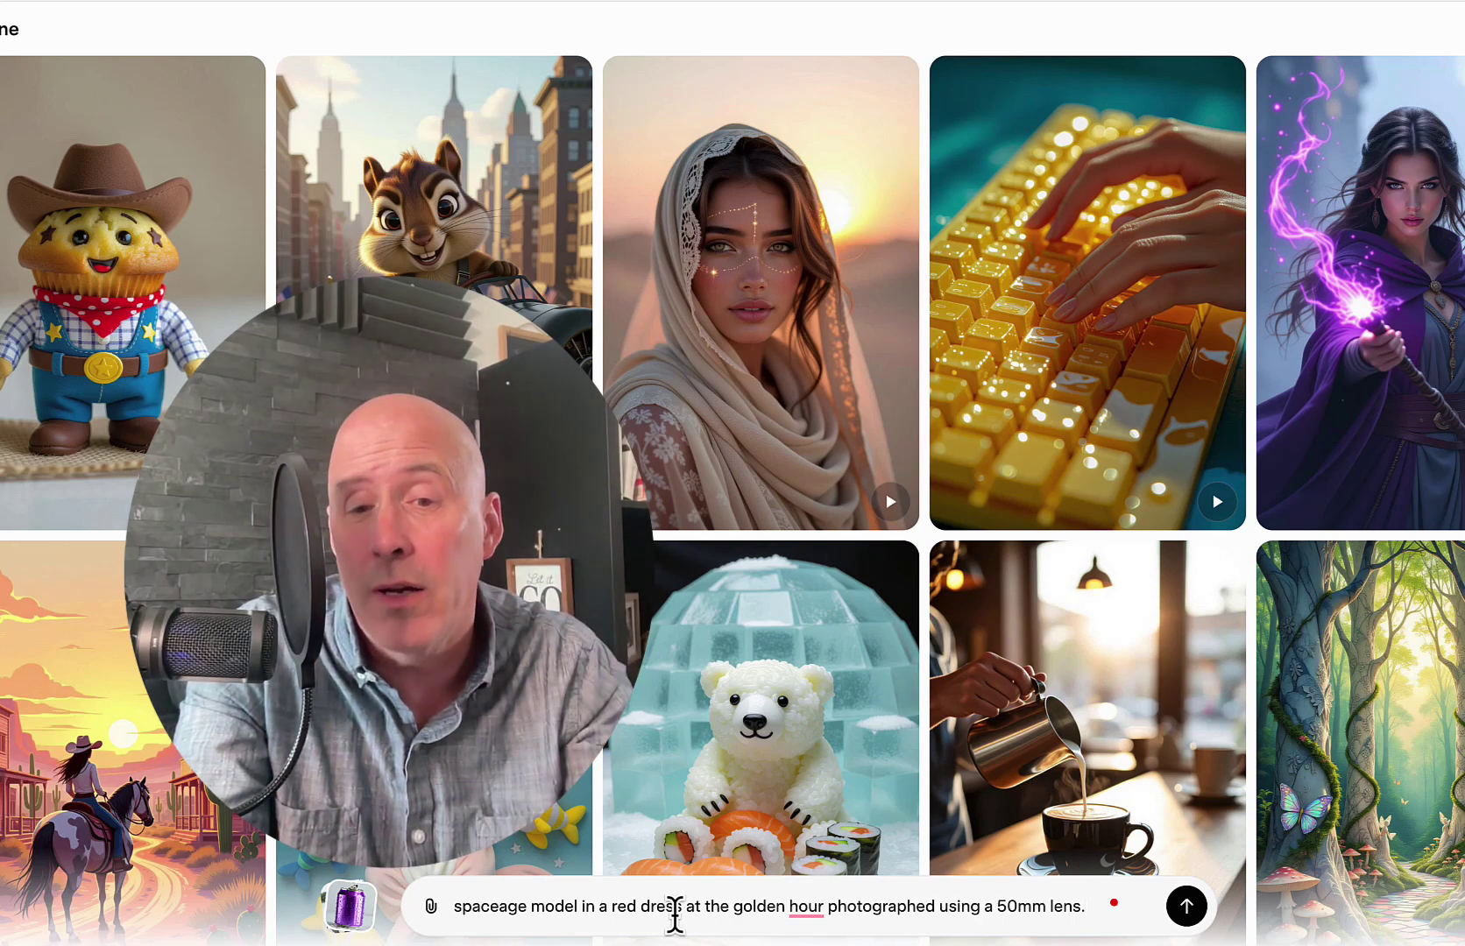
pyautogui.click(1186, 906)
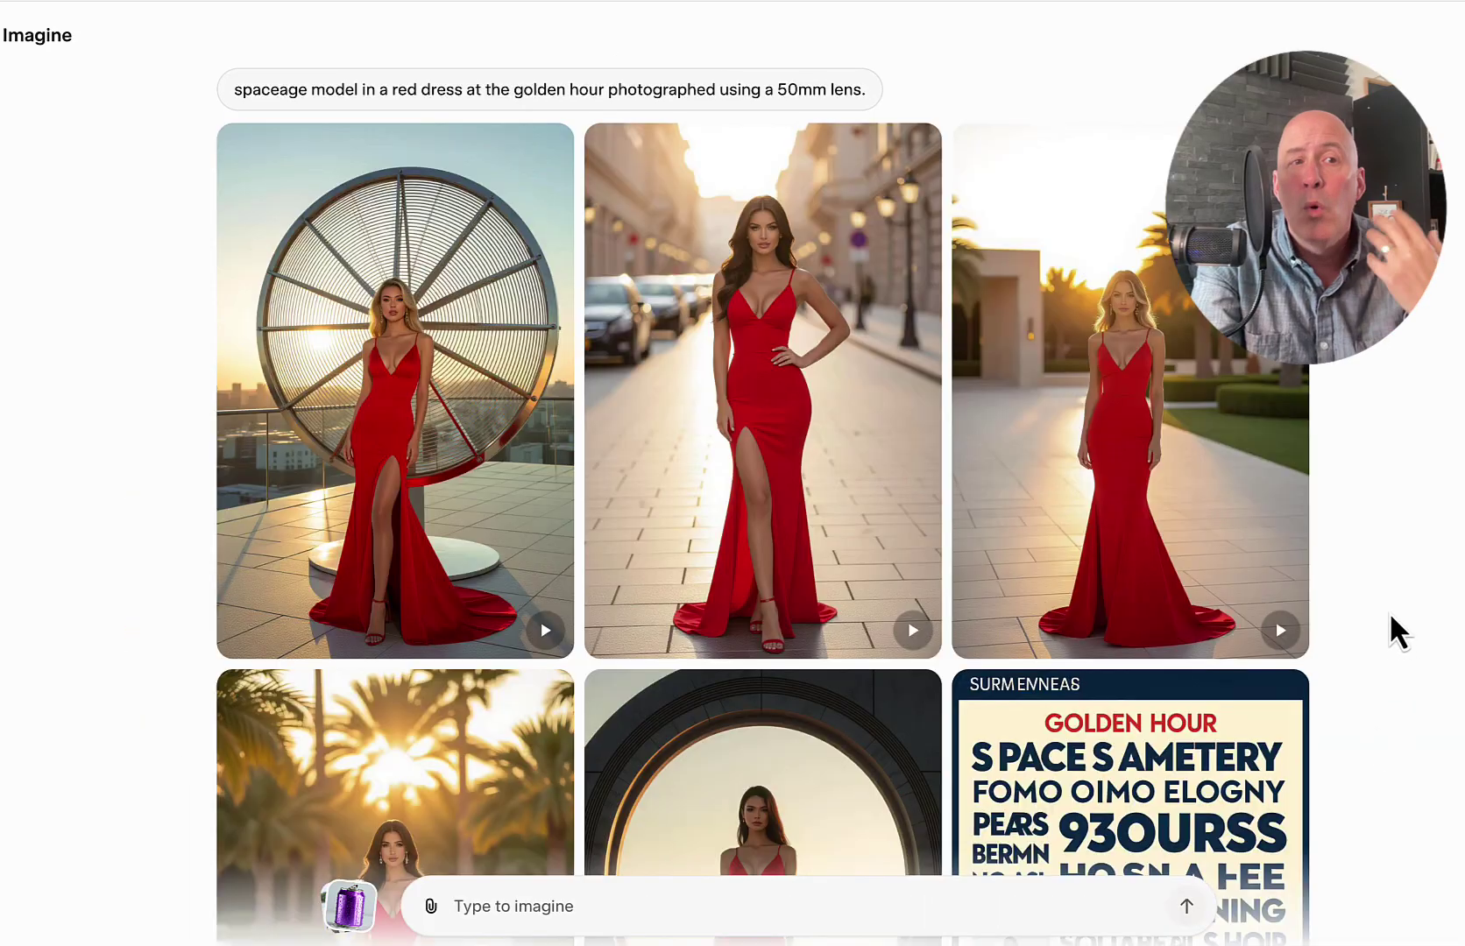
# Browse the generated images and open the one of the dark-haired model with glowing cyan circuit markings in a wheat field.
pyautogui.scroll(-5, 1392, 618)
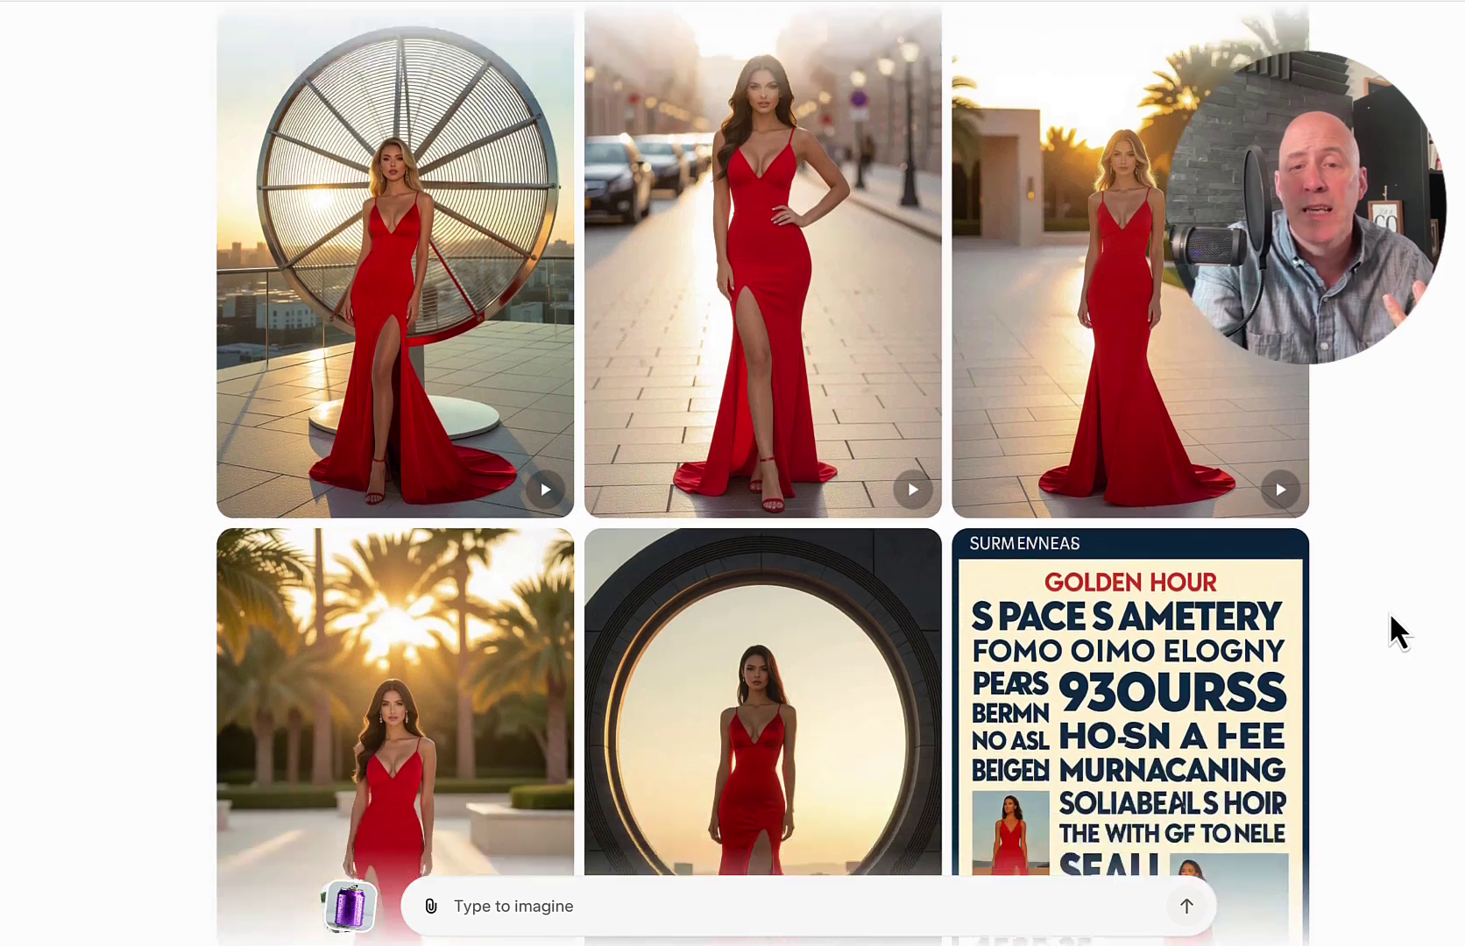
pyautogui.scroll(-3, 1391, 616)
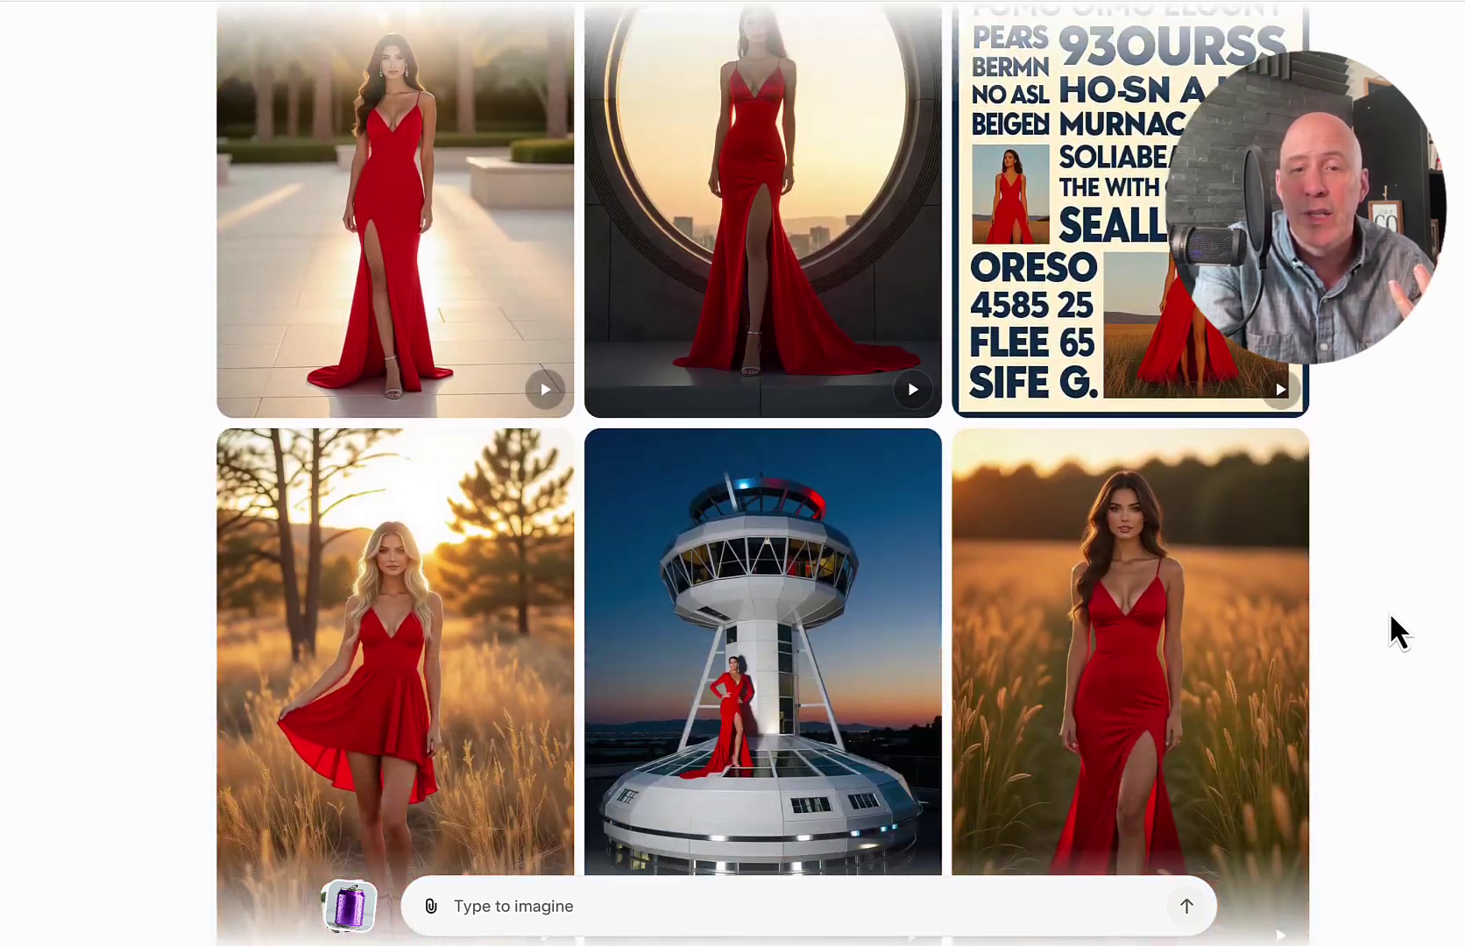
pyautogui.scroll(-6, 1391, 618)
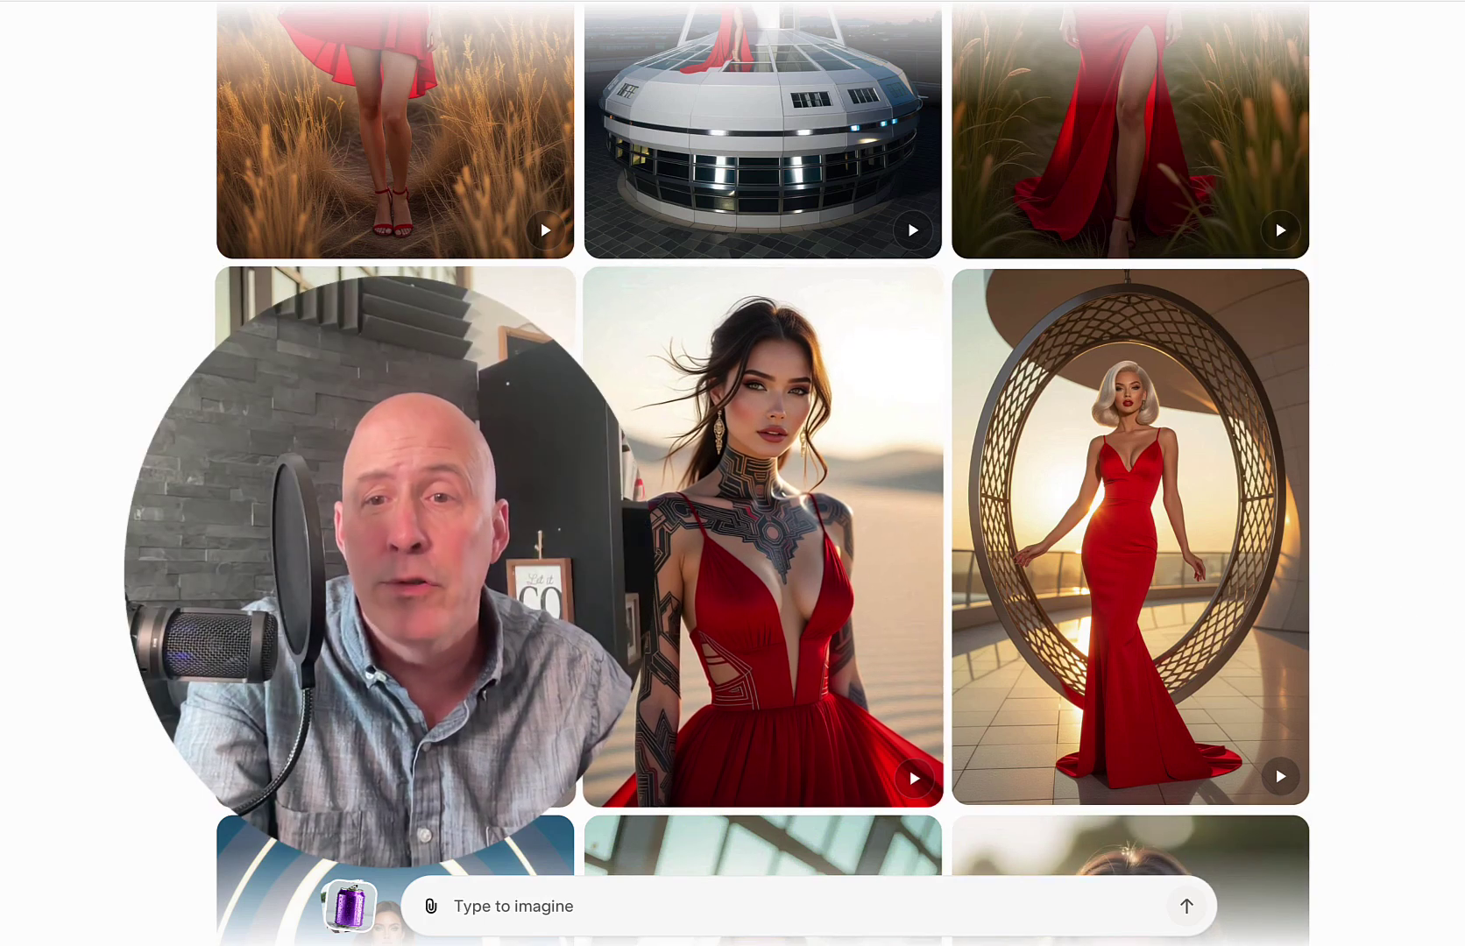
pyautogui.scroll(-2, 775, 562)
pyautogui.scroll(-4, 762, 473)
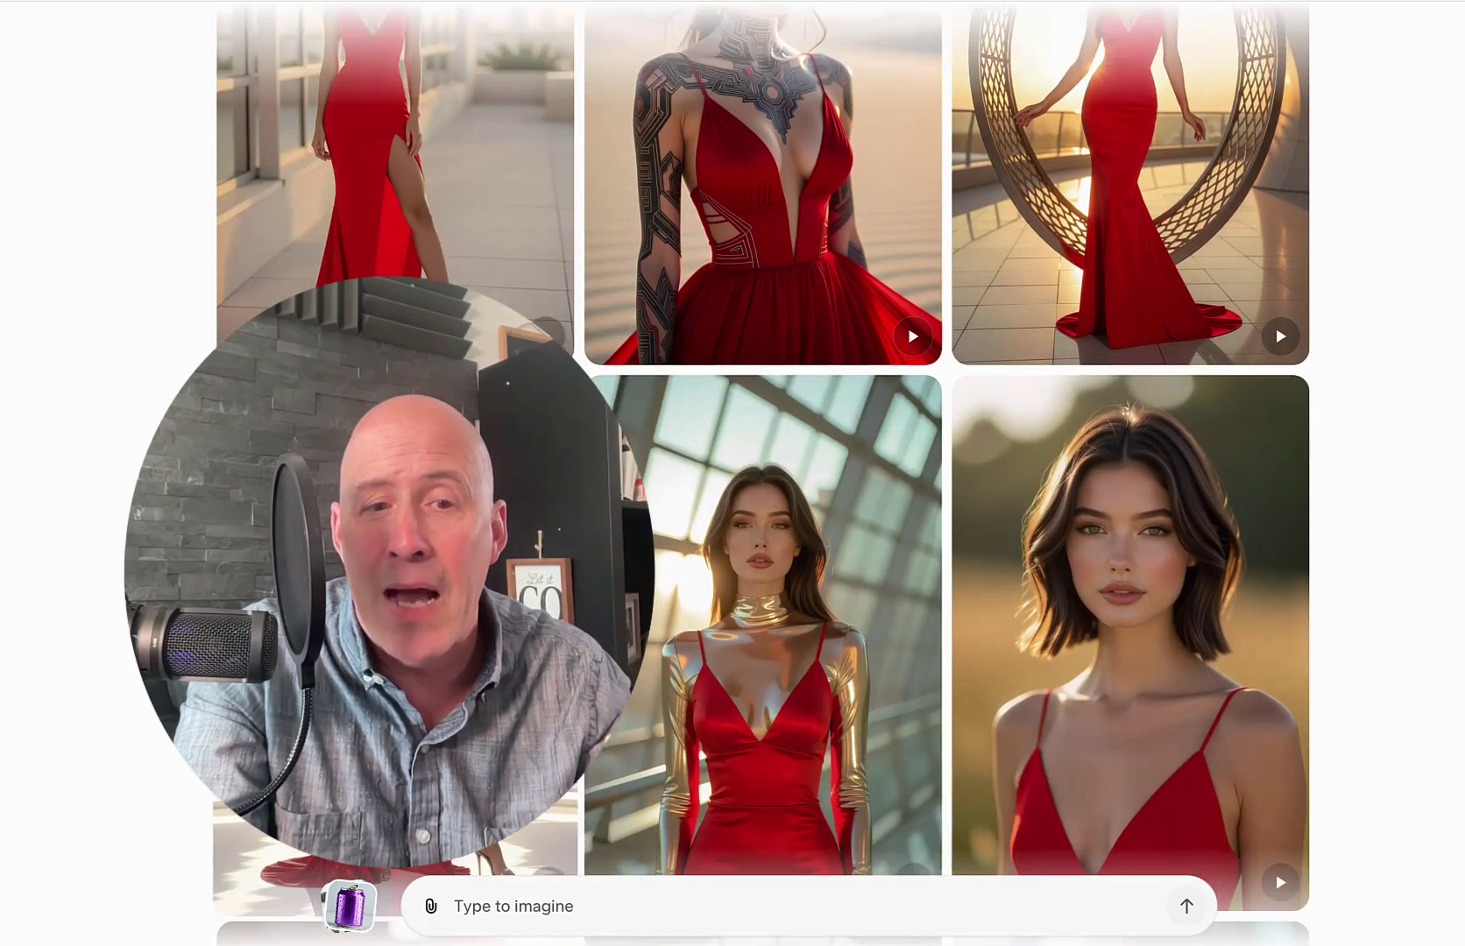
pyautogui.scroll(-2, 762, 473)
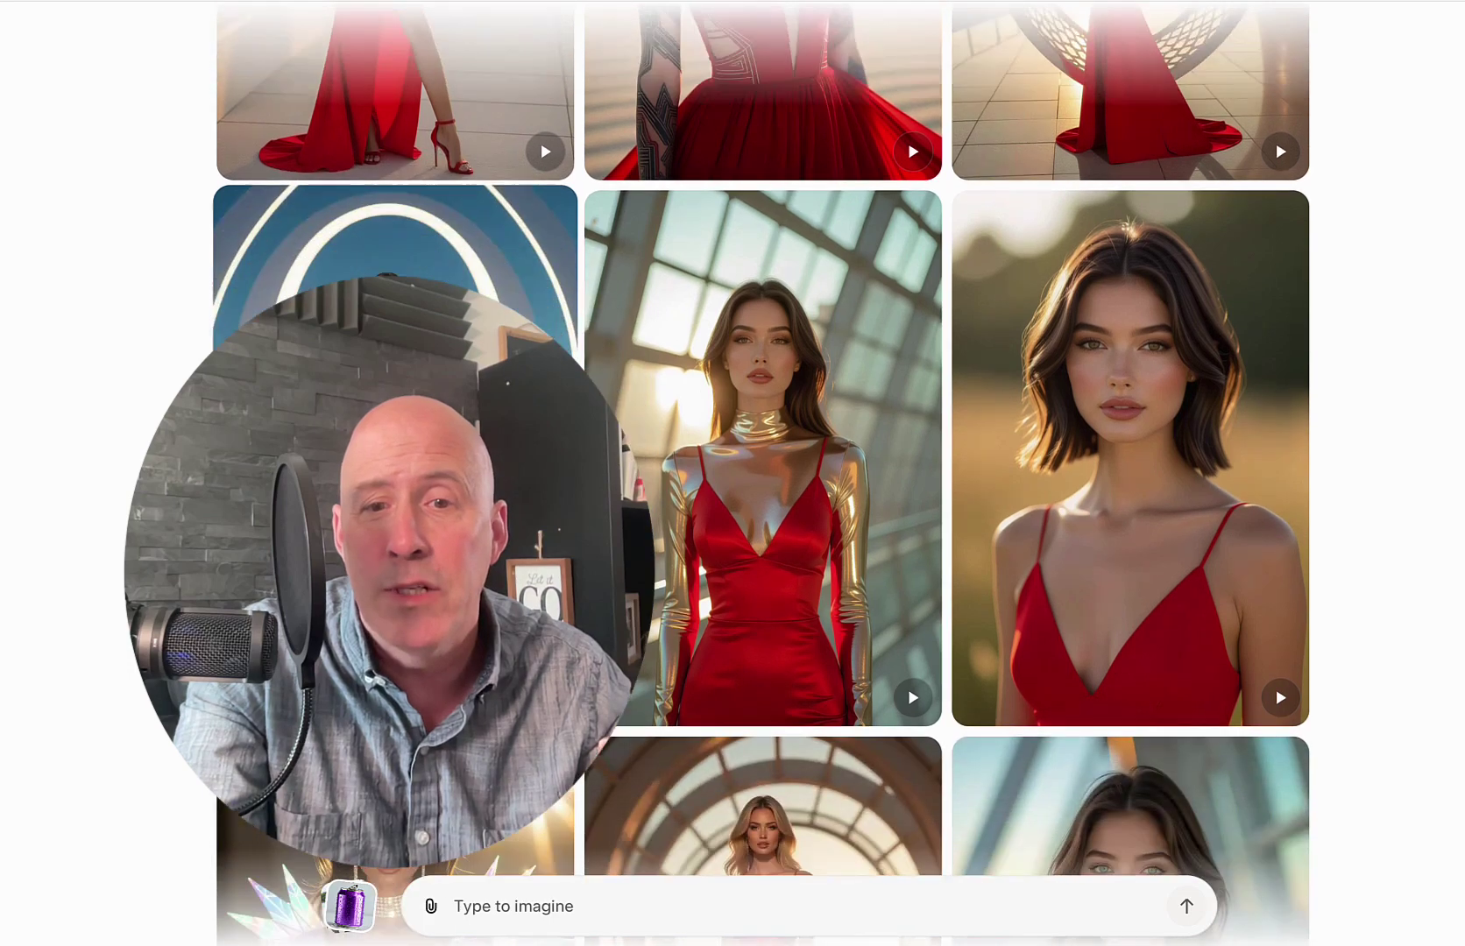
pyautogui.scroll(-4, 655, 542)
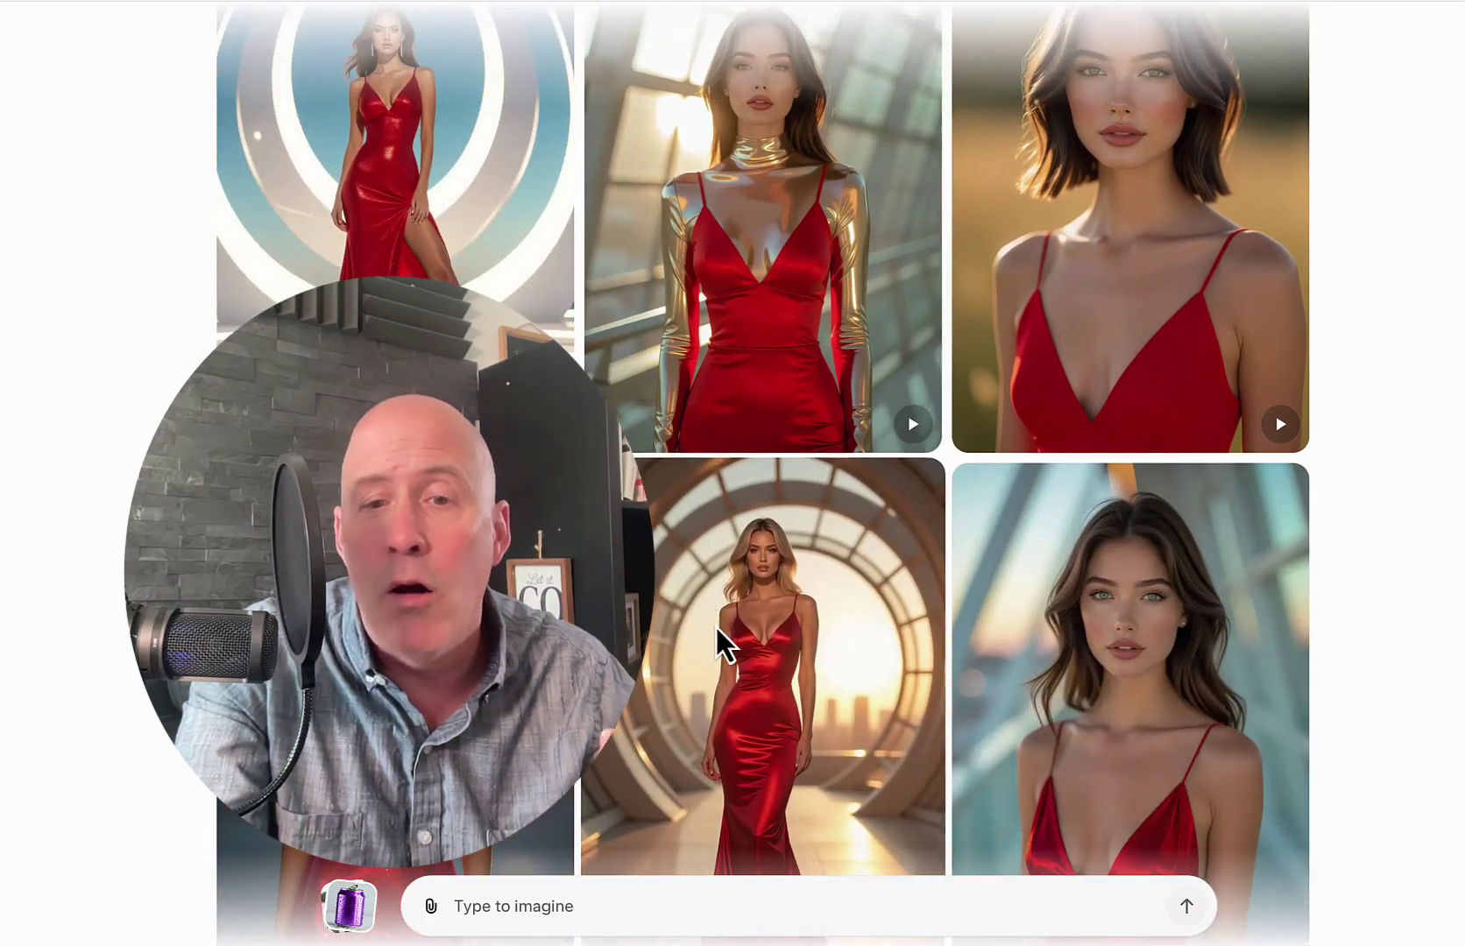
pyautogui.scroll(-7, 717, 628)
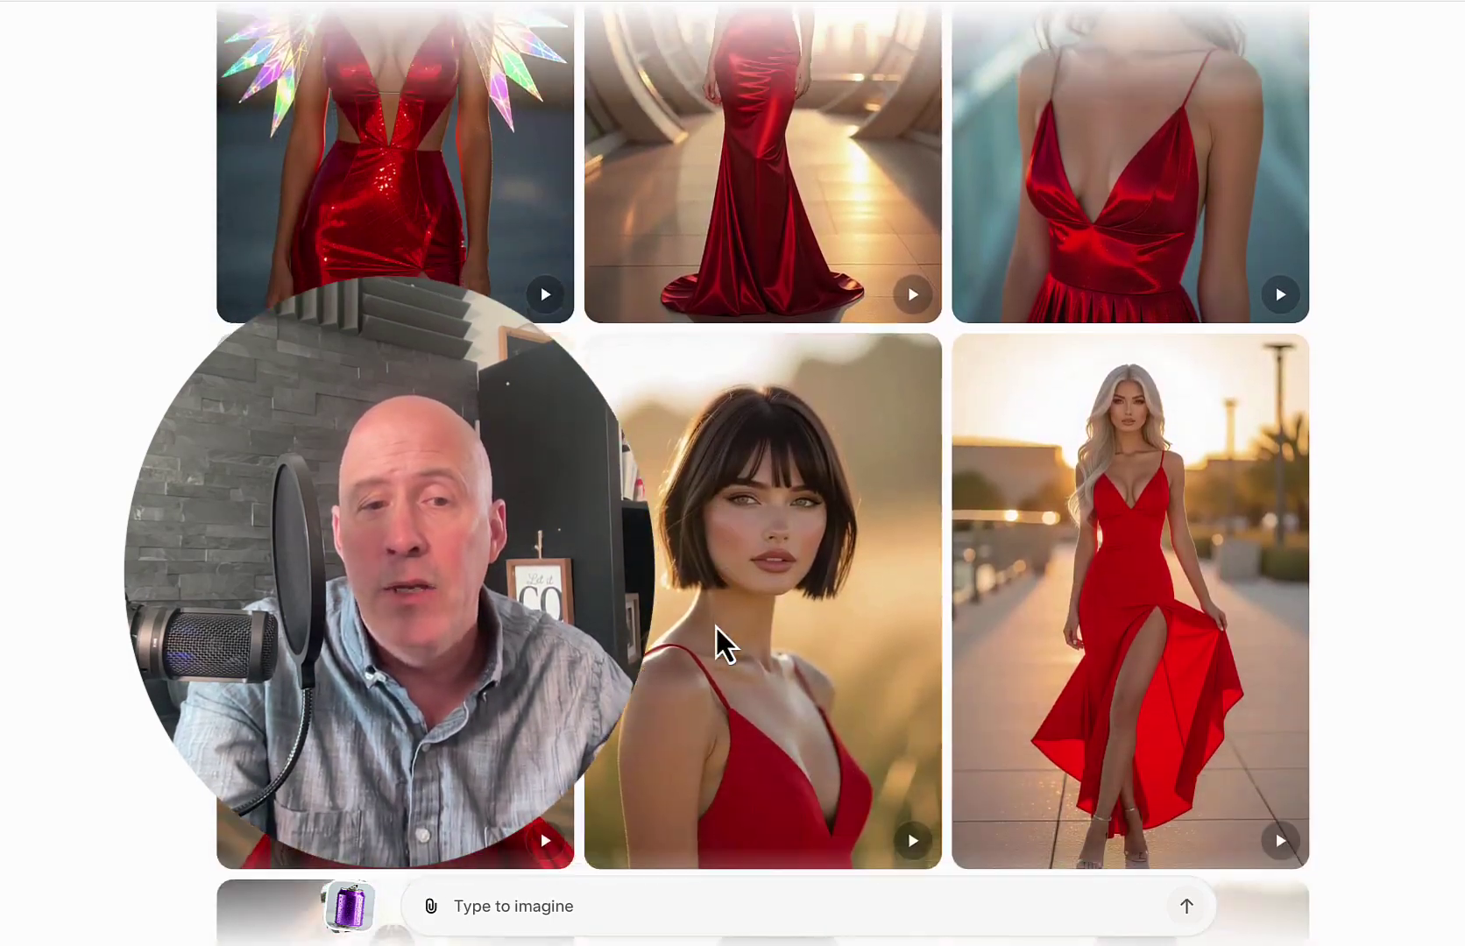
pyautogui.scroll(-7, 716, 628)
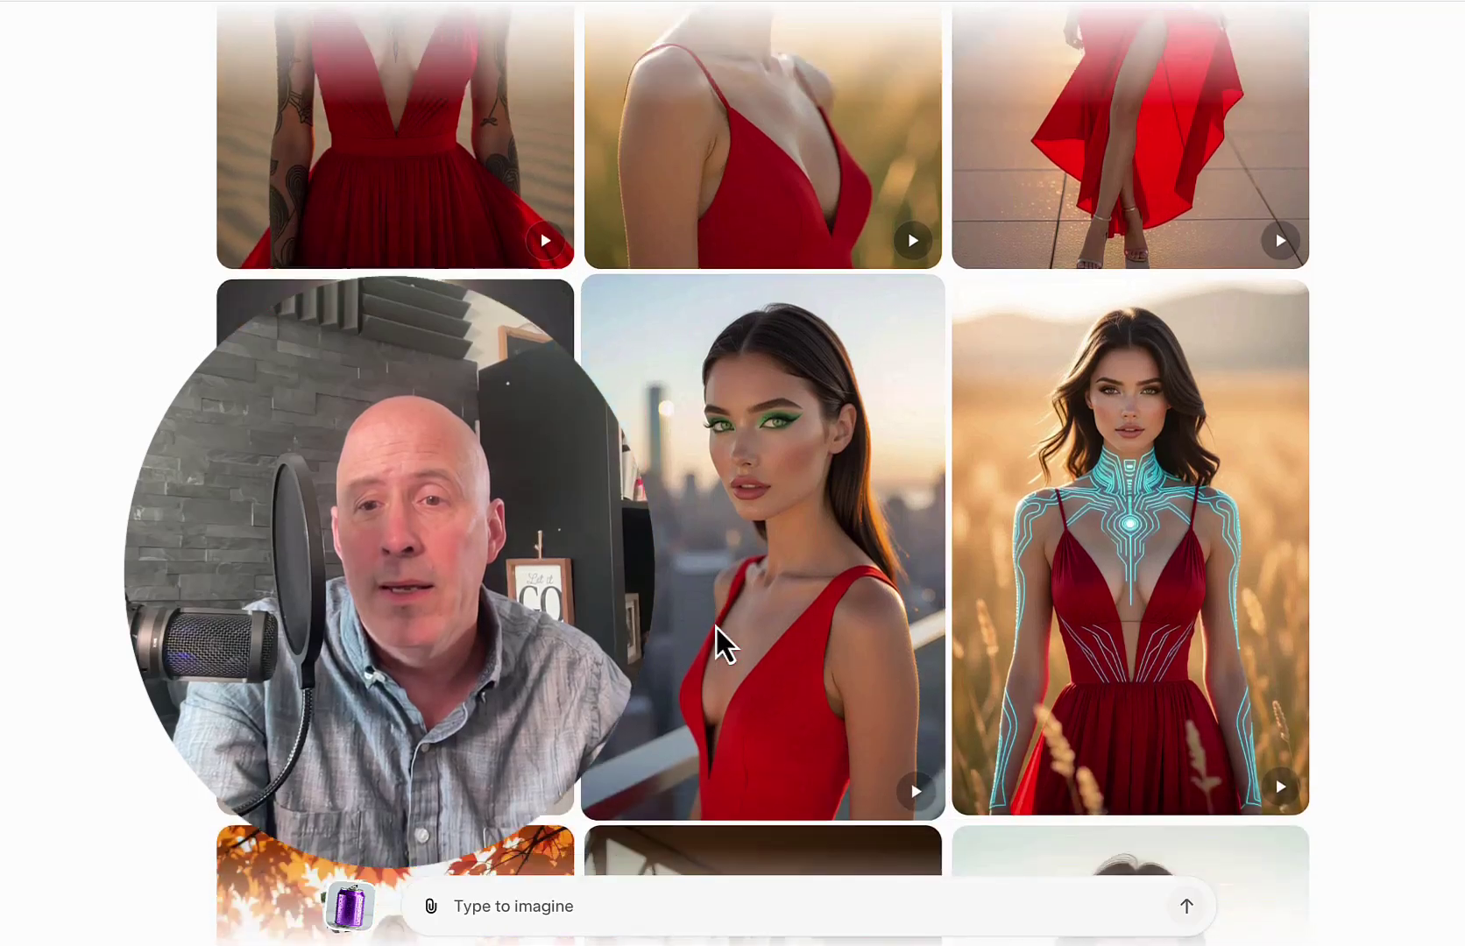
pyautogui.scroll(-1, 717, 628)
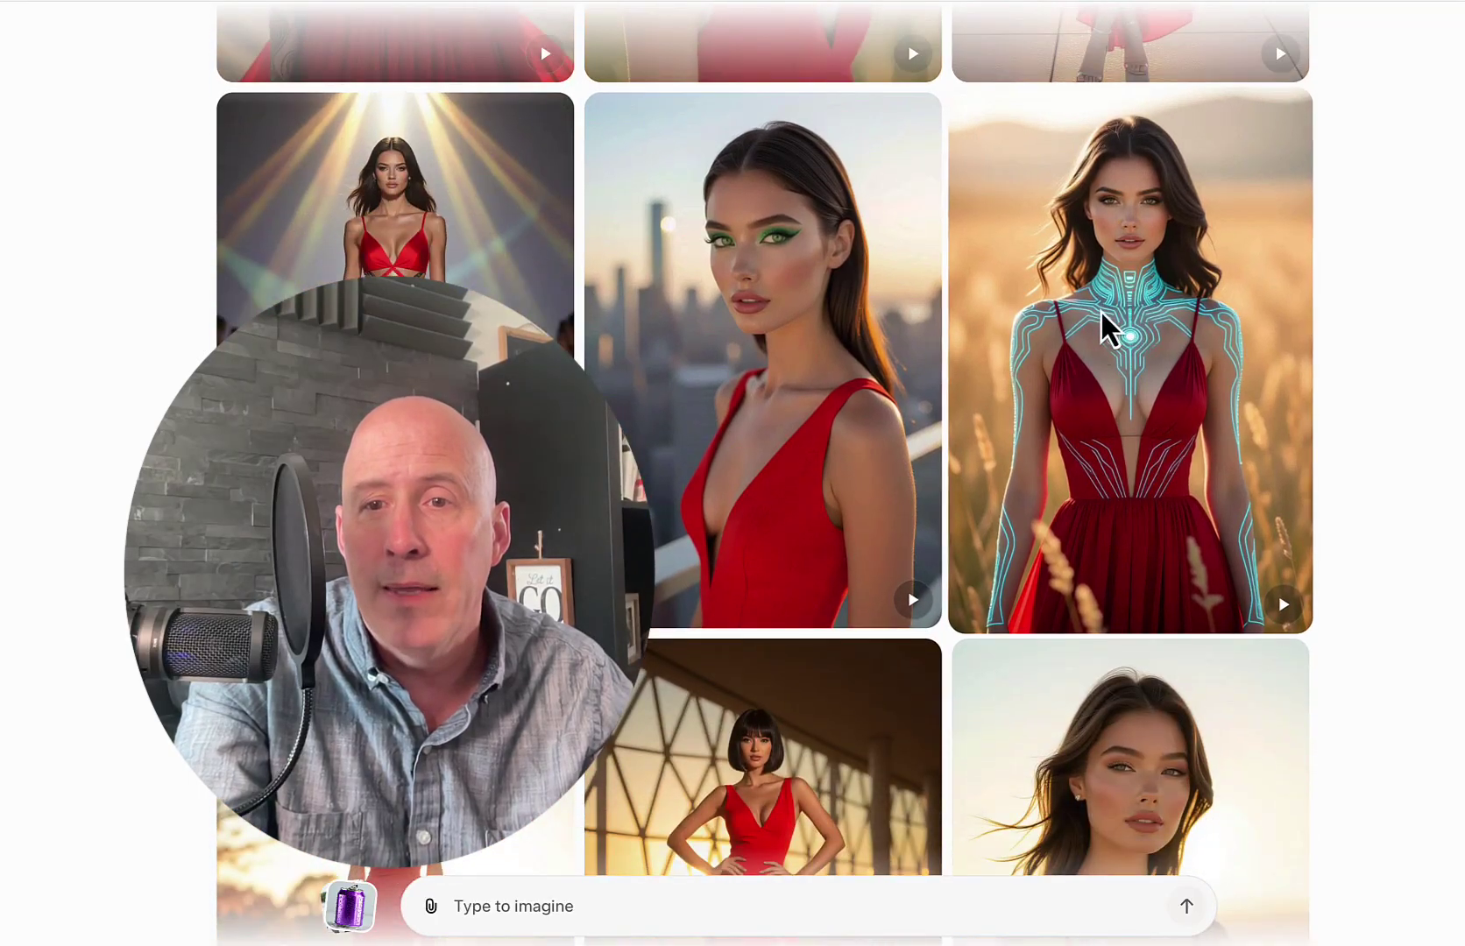
pyautogui.click(1215, 307)
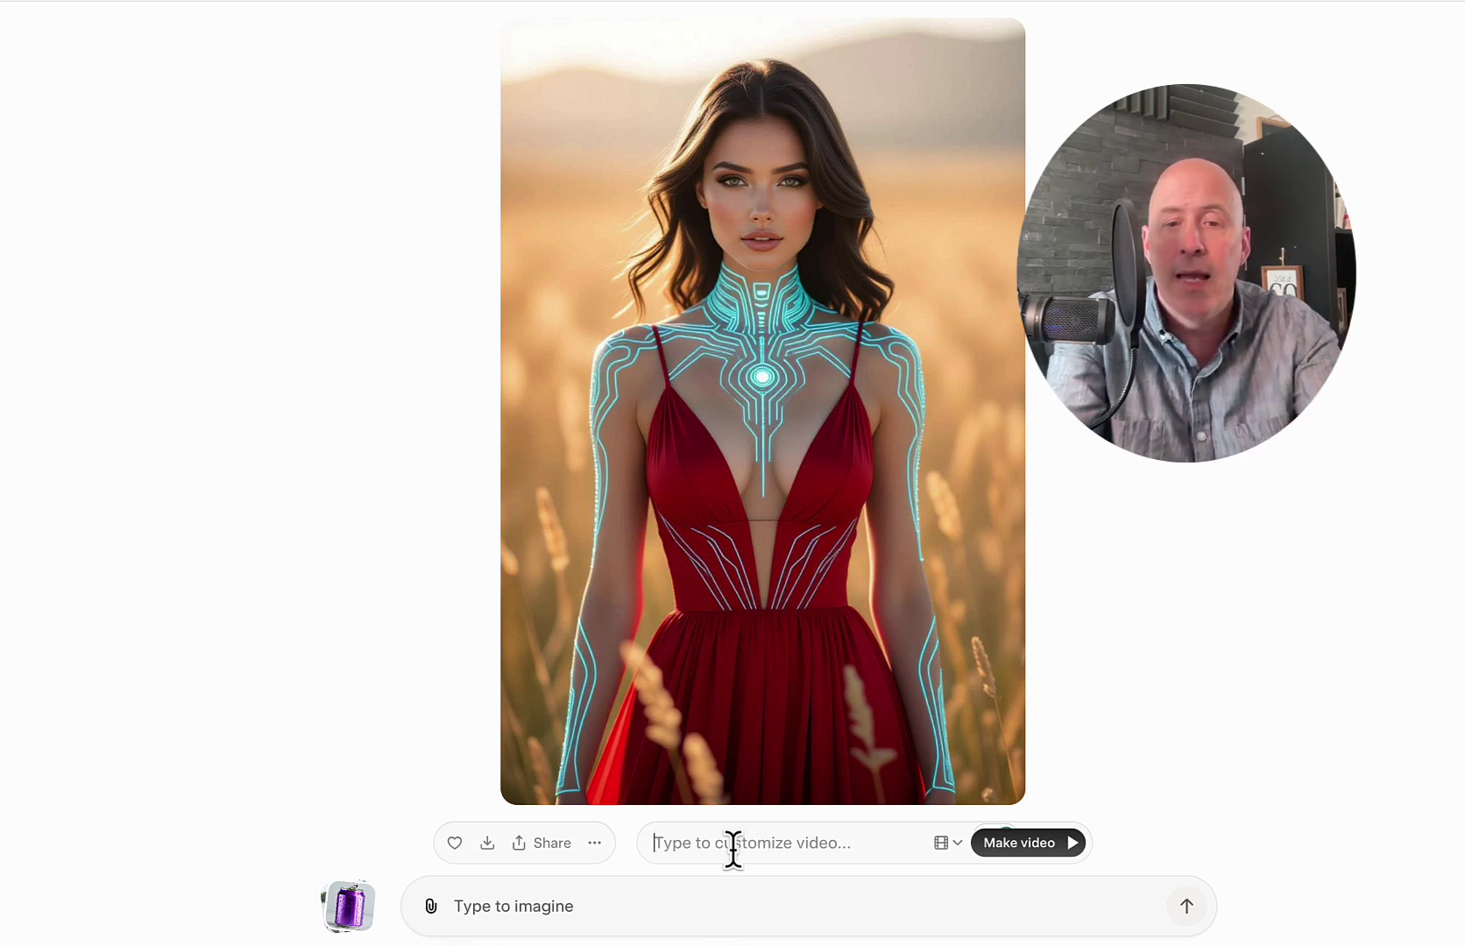
# Generate a video of the wheat-field image with the prompt "The model walks toward the camera and smiles" and the Fun preset.
pyautogui.write('T')
pyautogui.write('he model walks toward the camera and smiles')
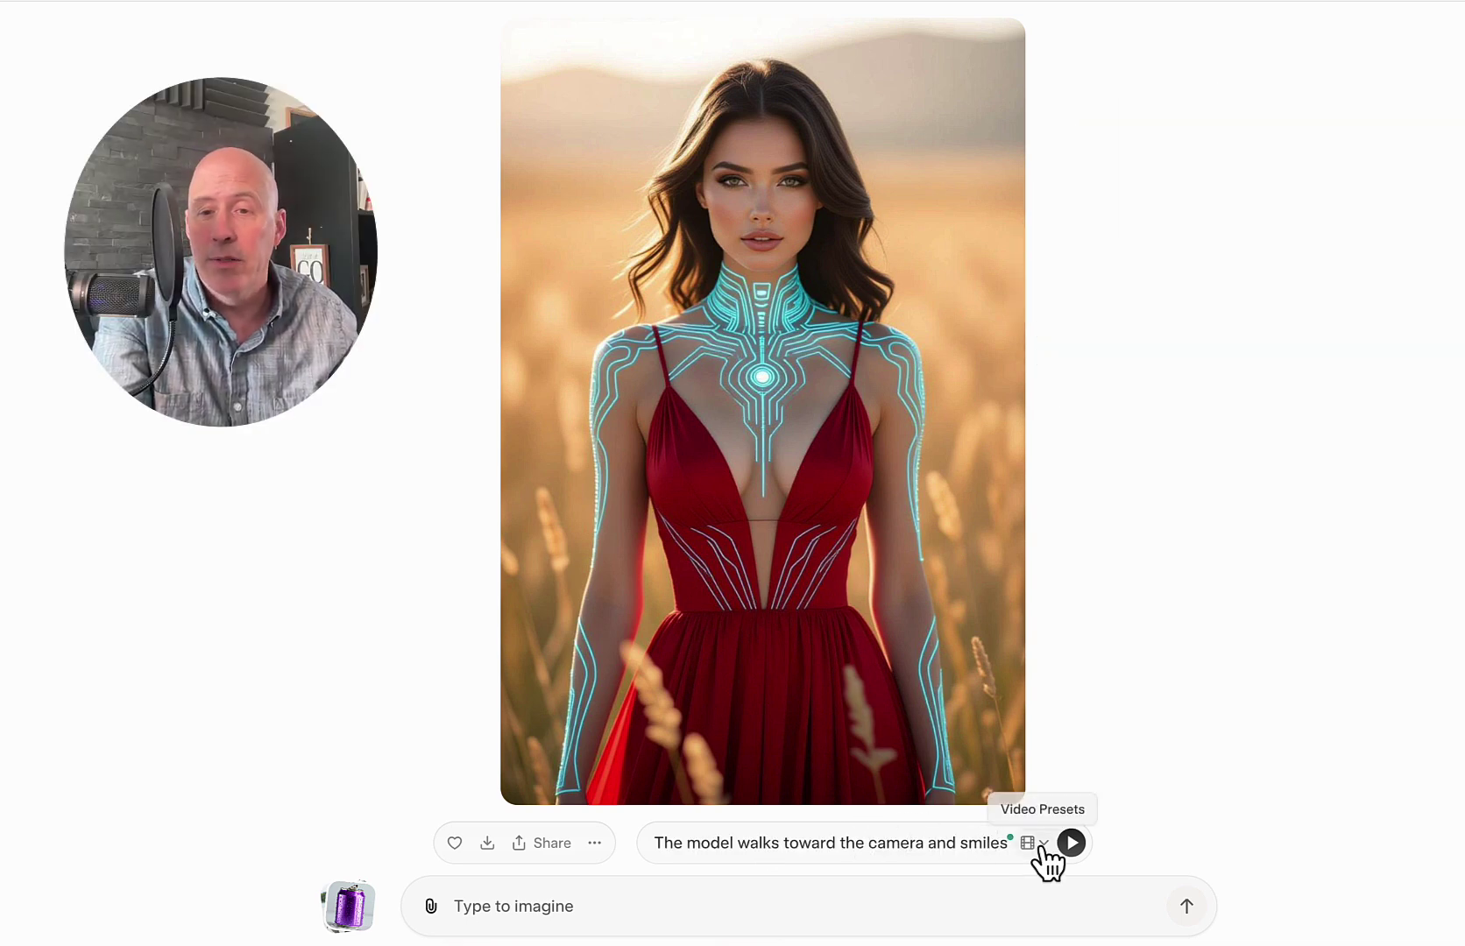
pyautogui.click(1038, 845)
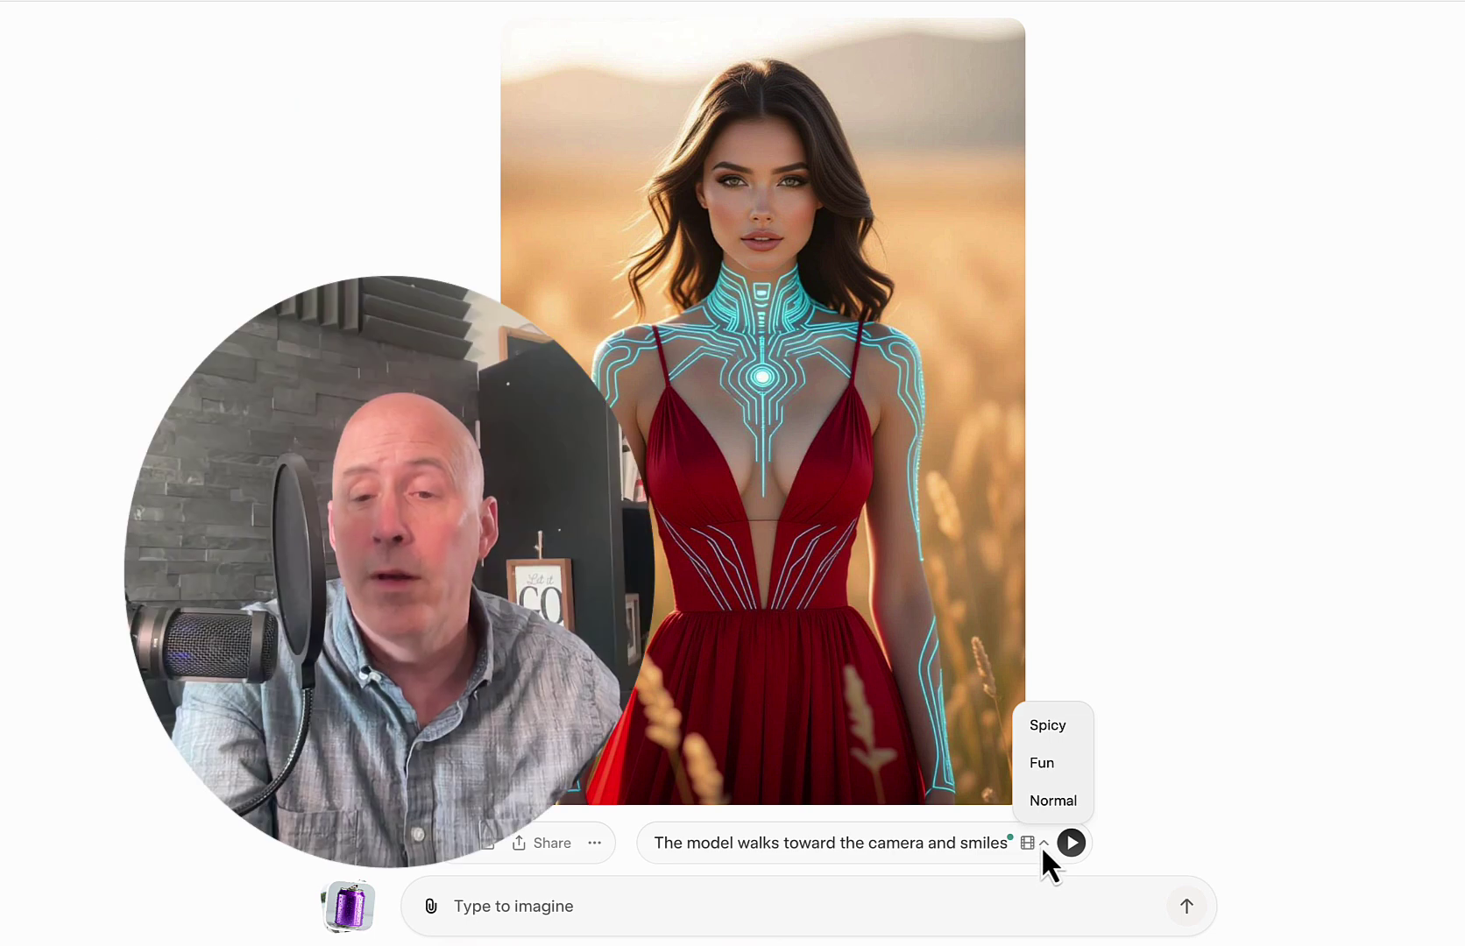
pyautogui.click(1039, 764)
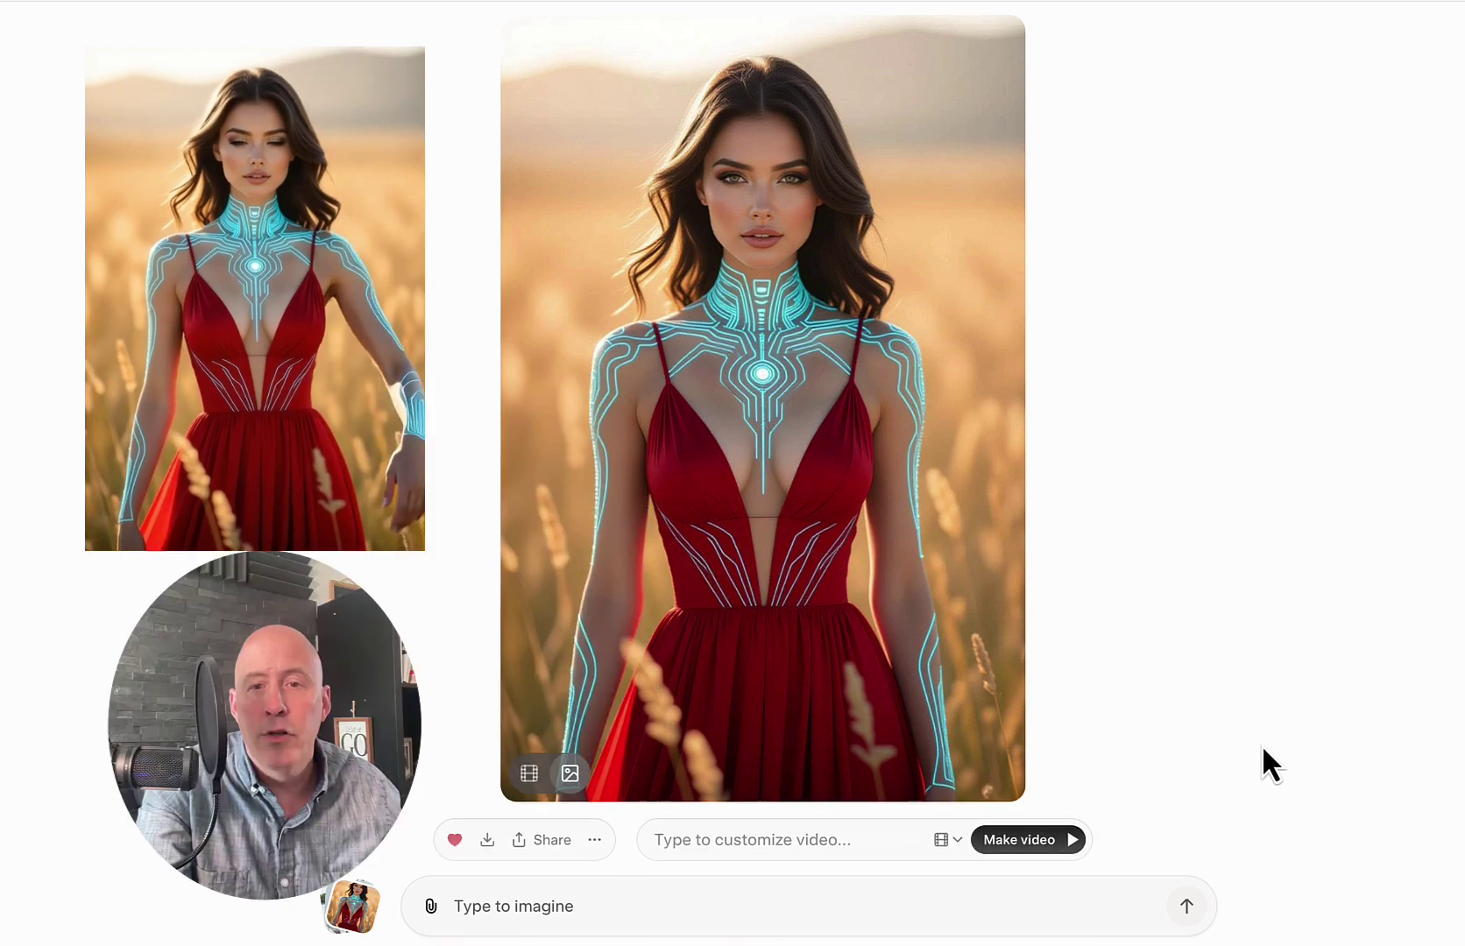
# Browse the similar images below and open the full-length one of the model in a flowing red dress before a glowing archway.
pyautogui.scroll(-9, 1260, 744)
pyautogui.scroll(-7, 1261, 743)
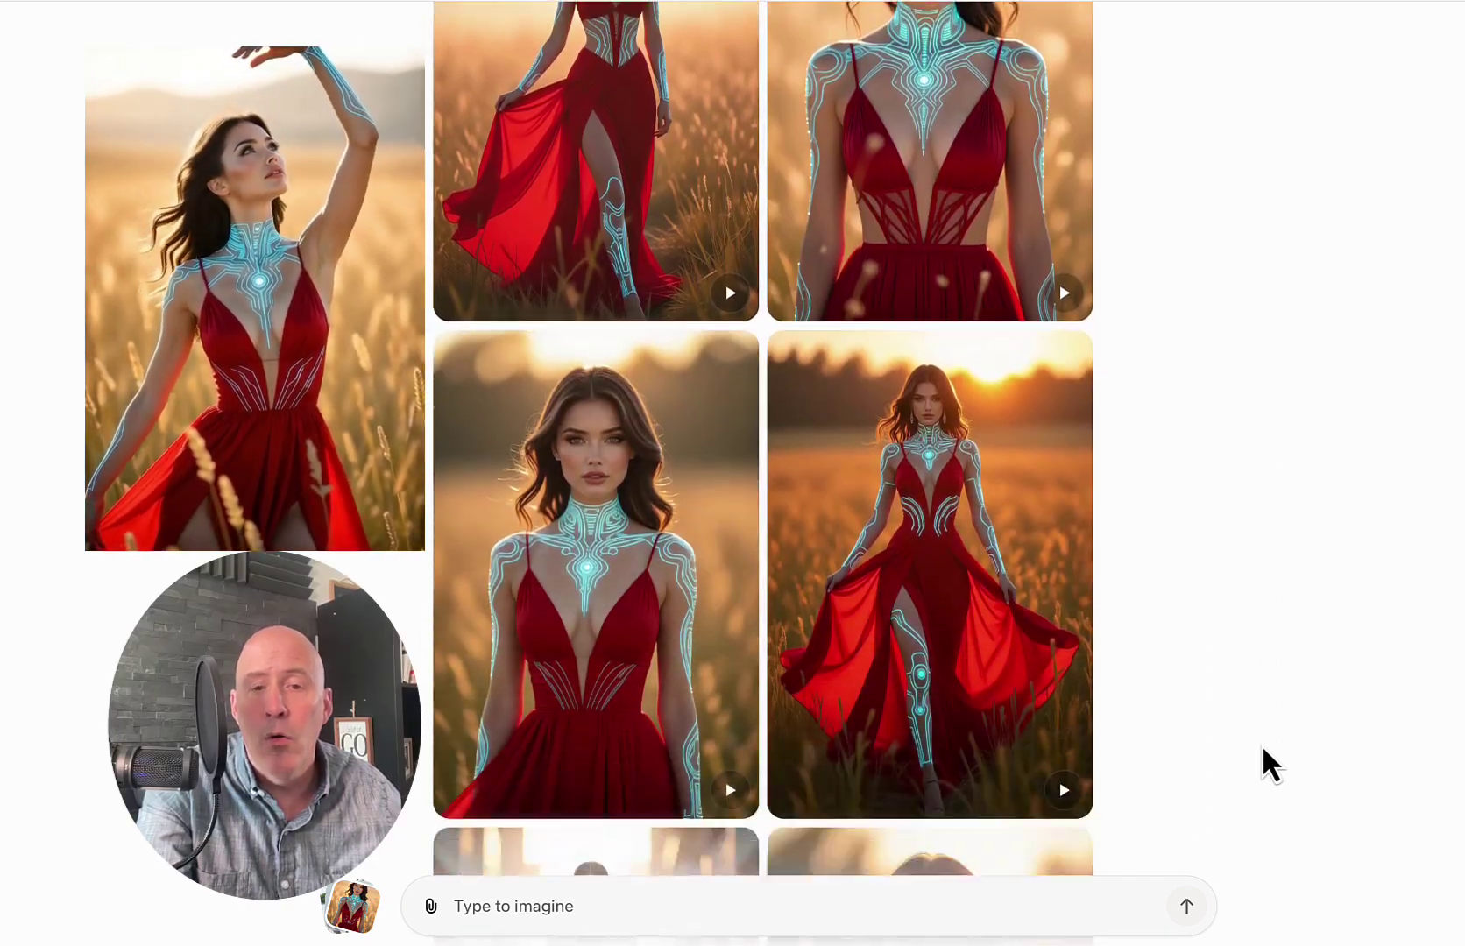
pyautogui.scroll(-10, 1261, 744)
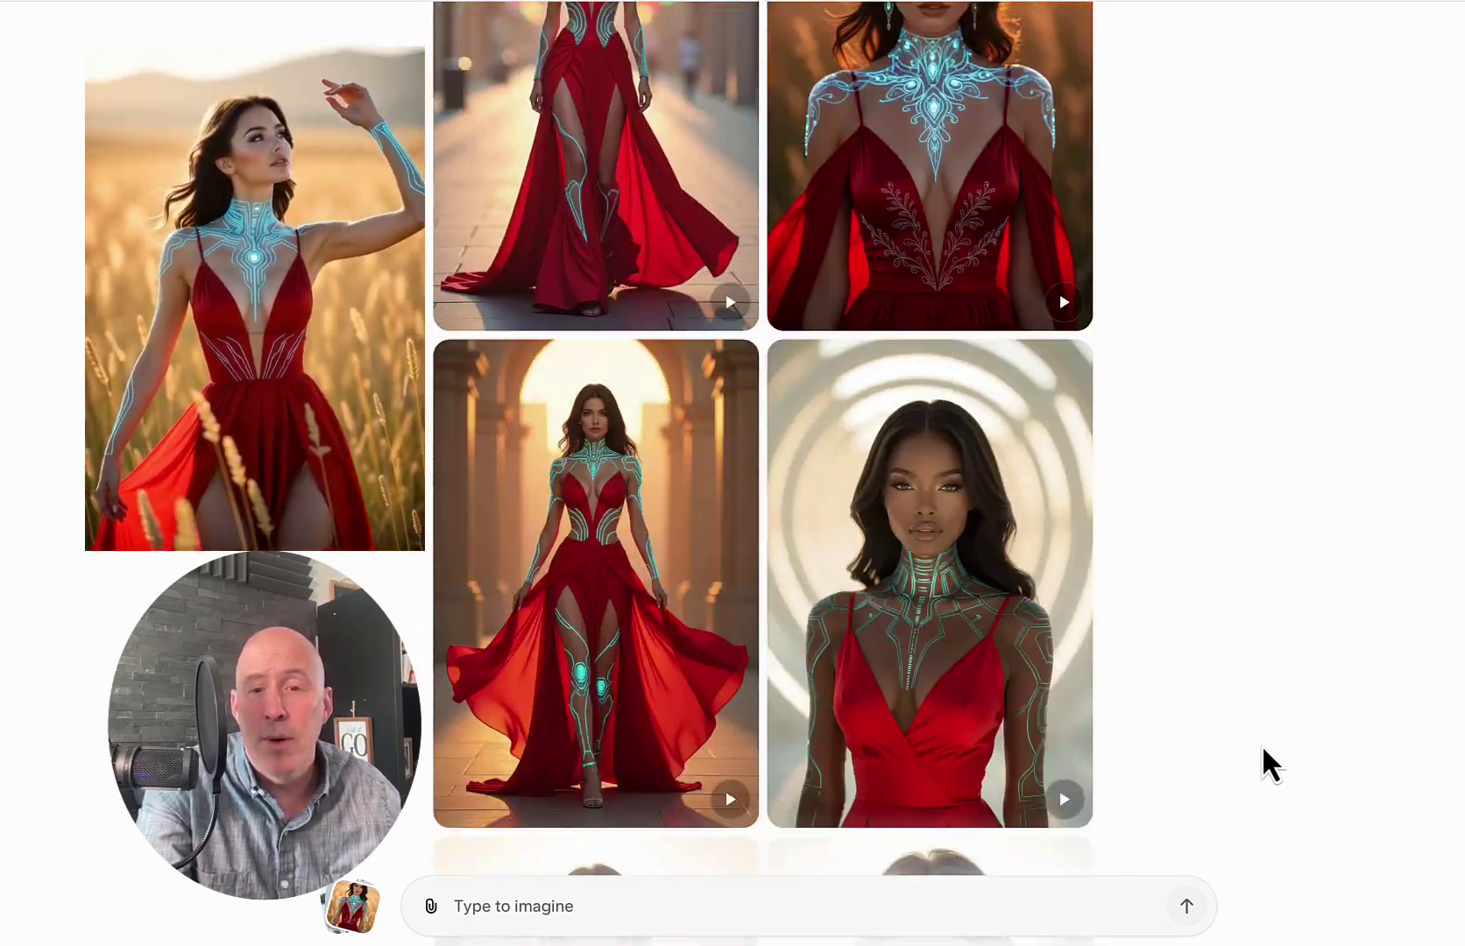
pyautogui.scroll(-8, 1262, 747)
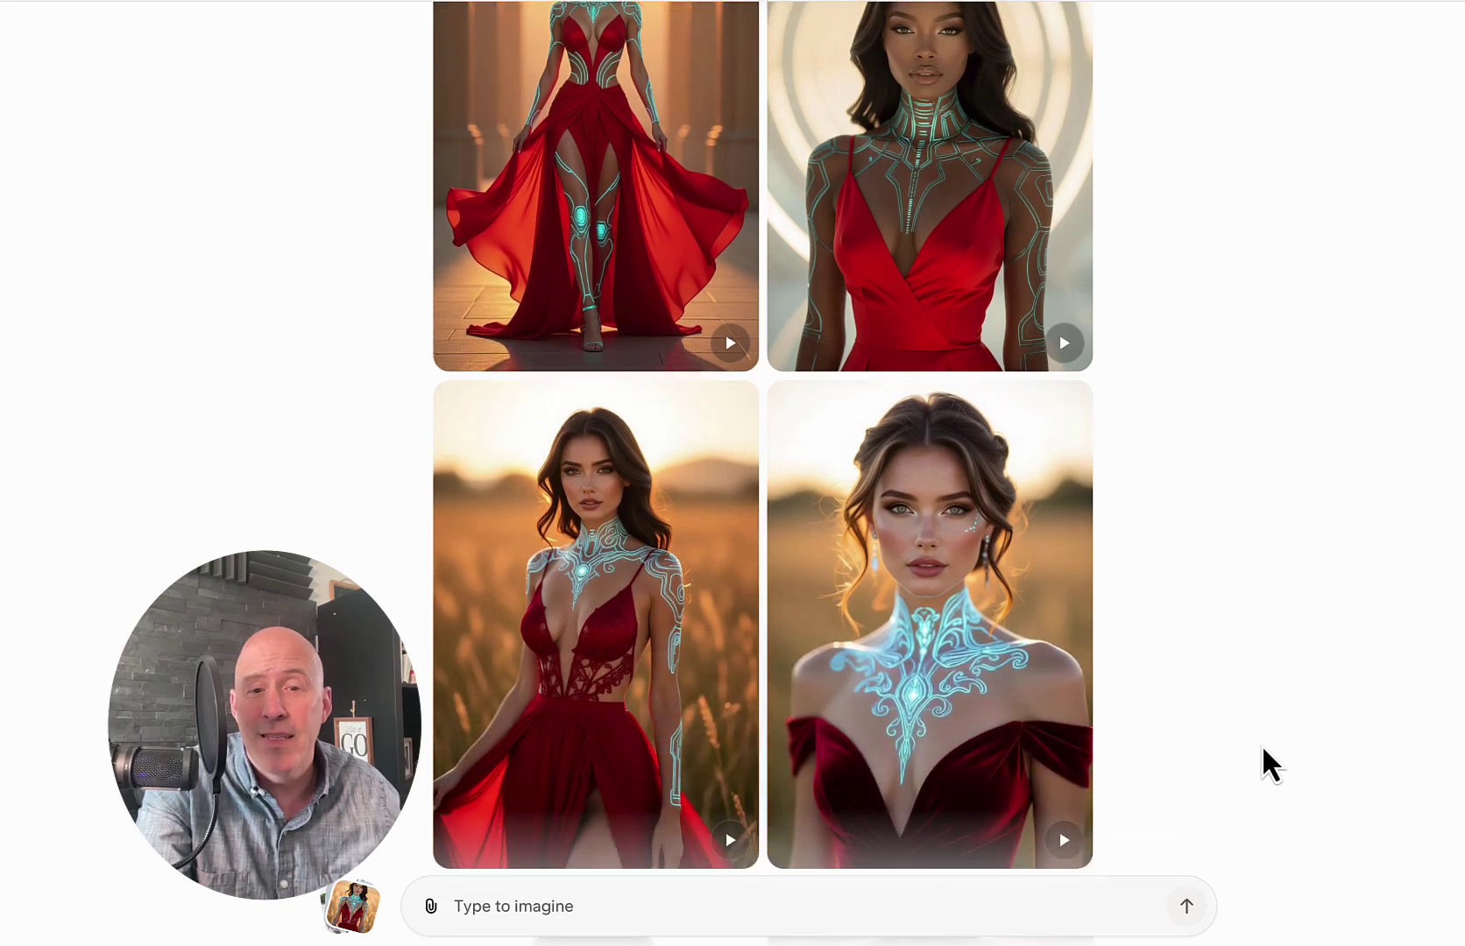
pyautogui.scroll(-8, 1261, 745)
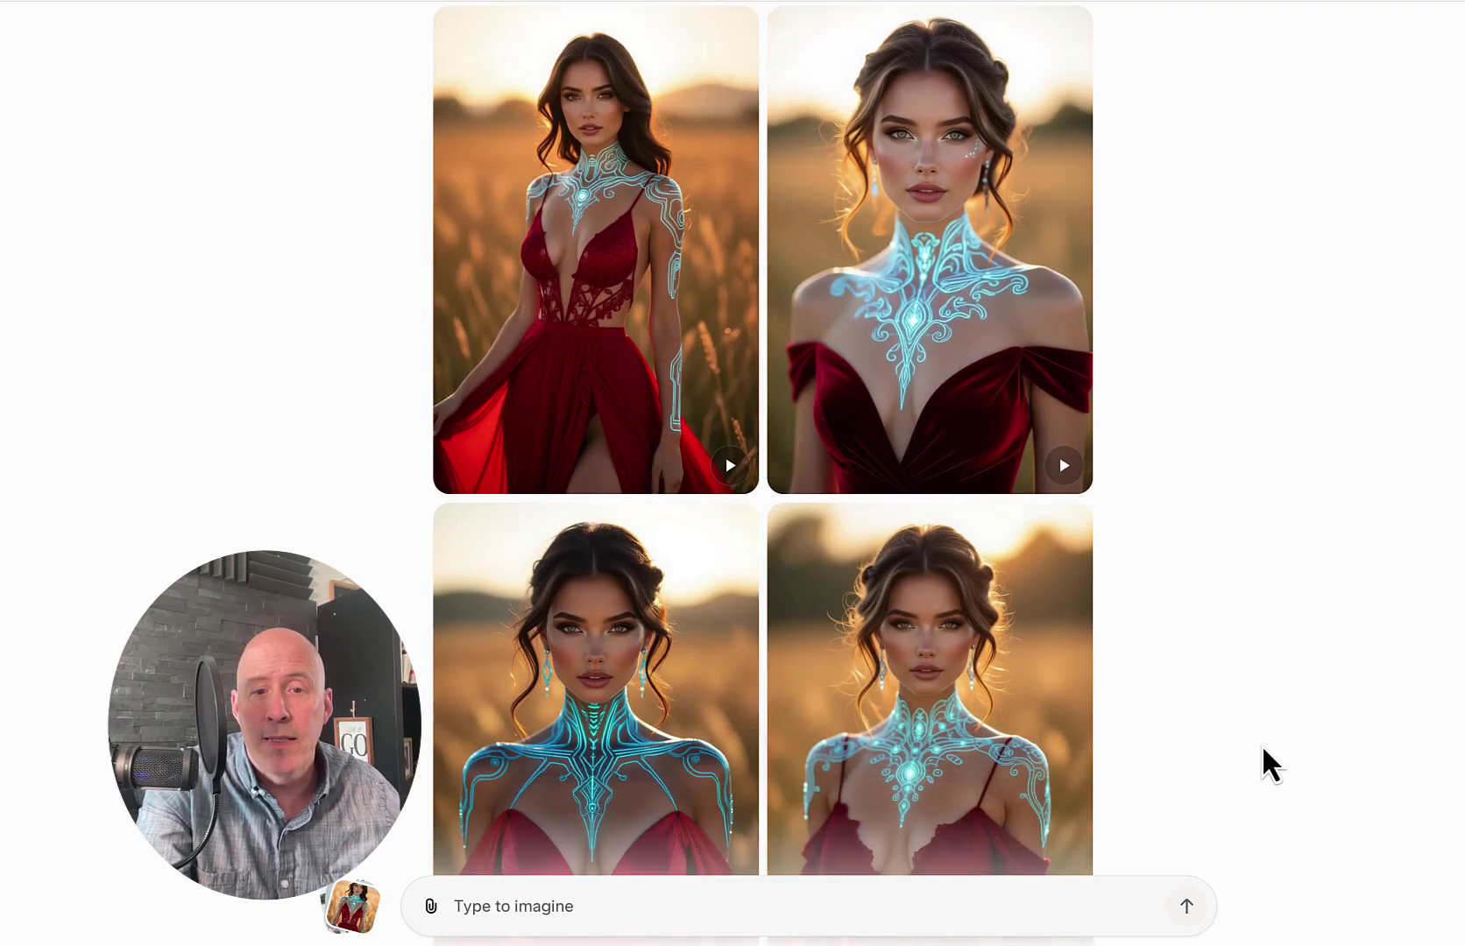
pyautogui.scroll(20, 1260, 745)
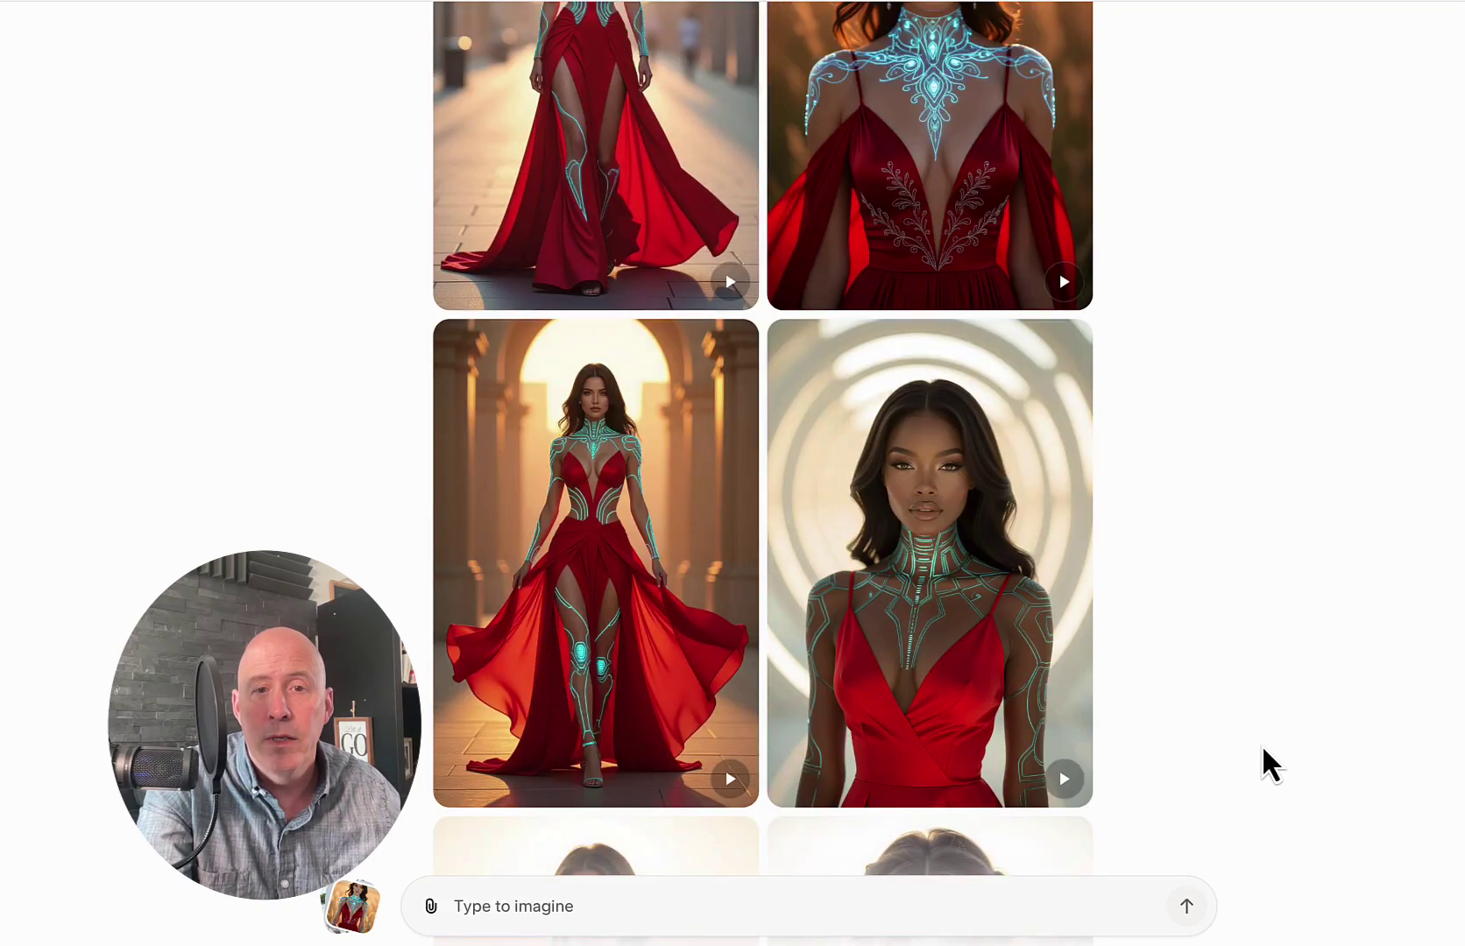
pyautogui.click(644, 624)
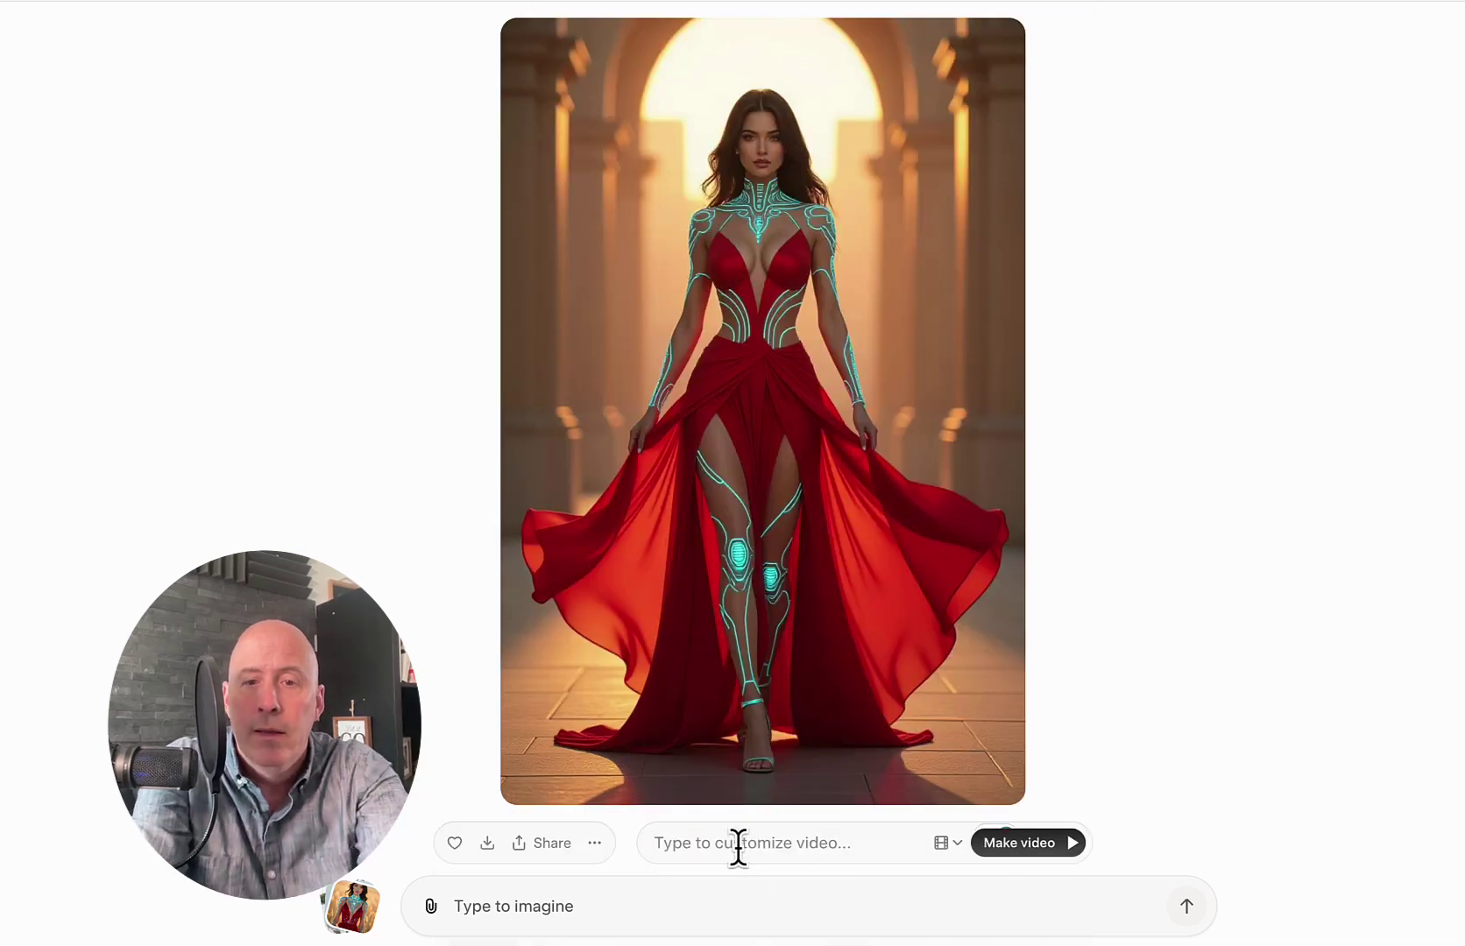
# Generate a video of the archway image with the prompt "model walks toward the camera and smiles", and unmute the clip.
pyautogui.write('model walks towad')
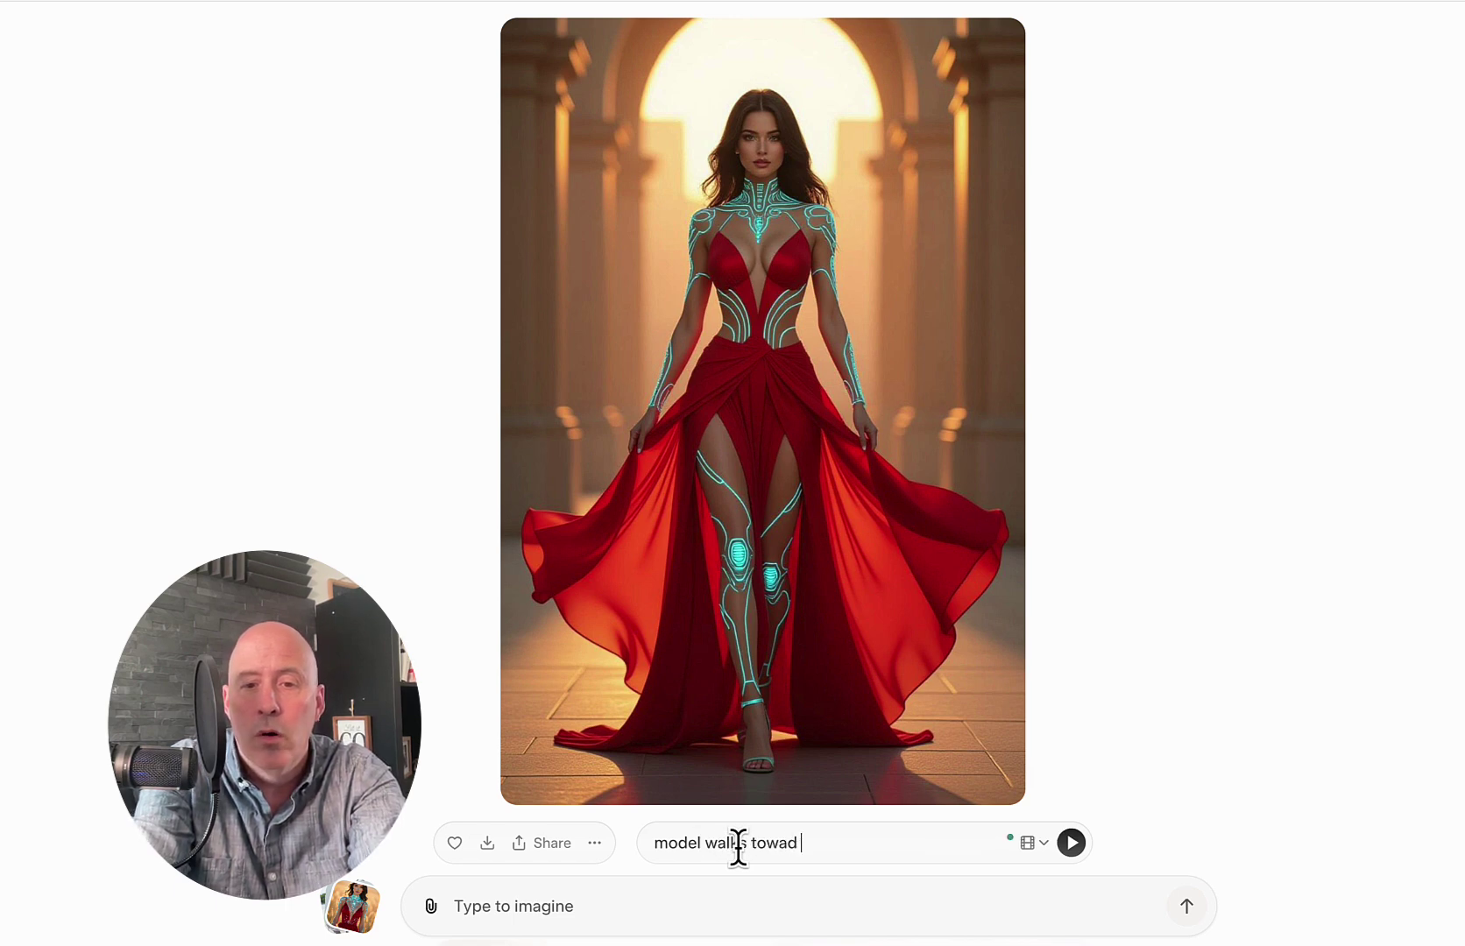
pyautogui.press('BackSpace')
pyautogui.press('BackSpace')
pyautogui.write('r')
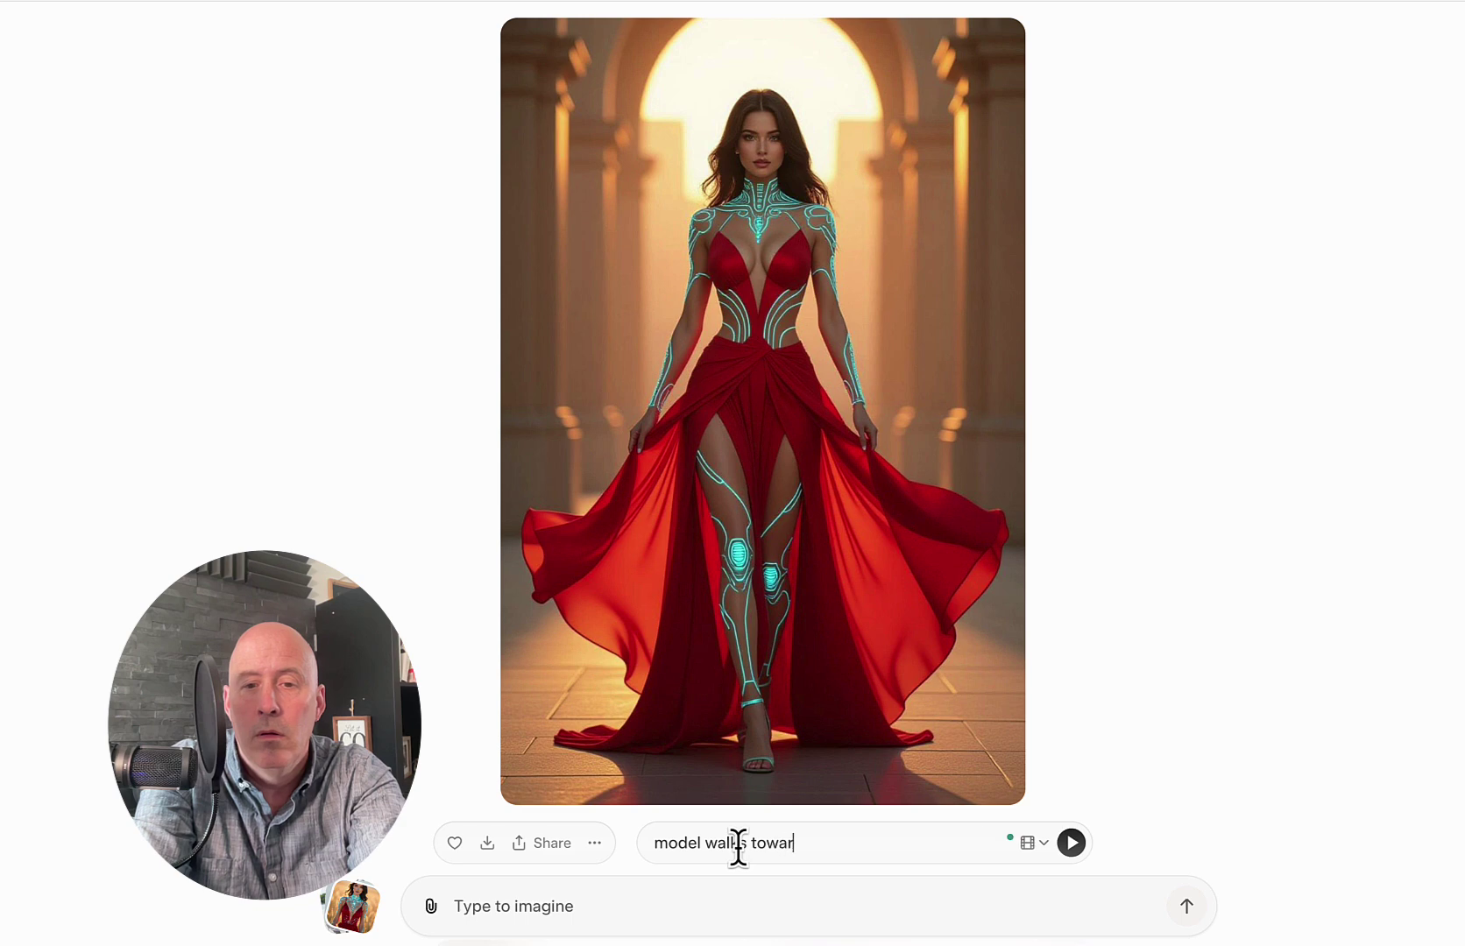
pyautogui.write('d the camera and smiles')
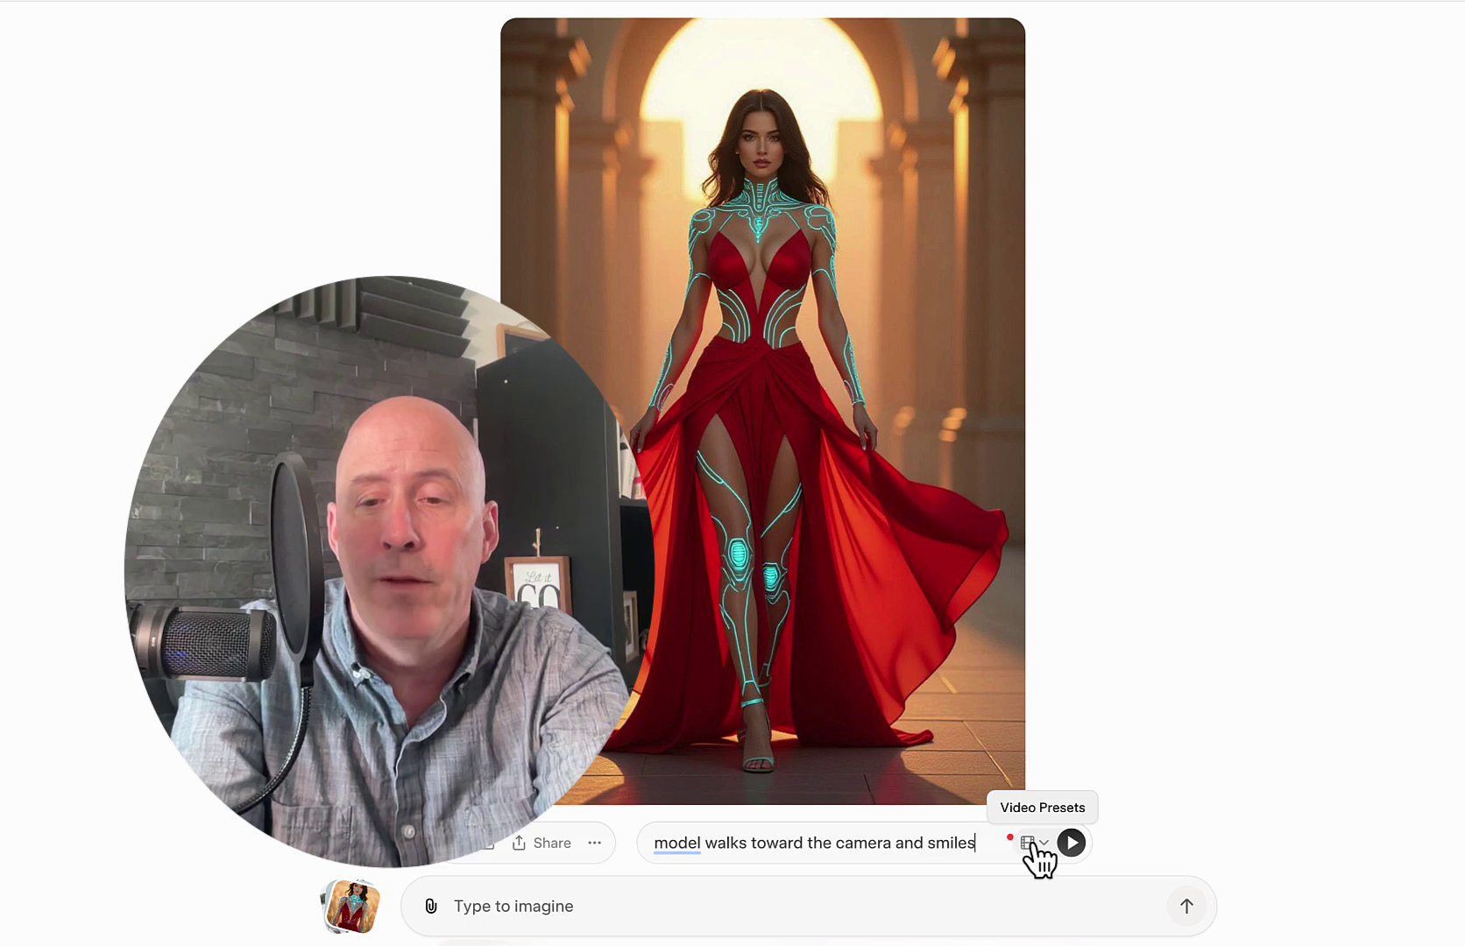
pyautogui.click(1029, 843)
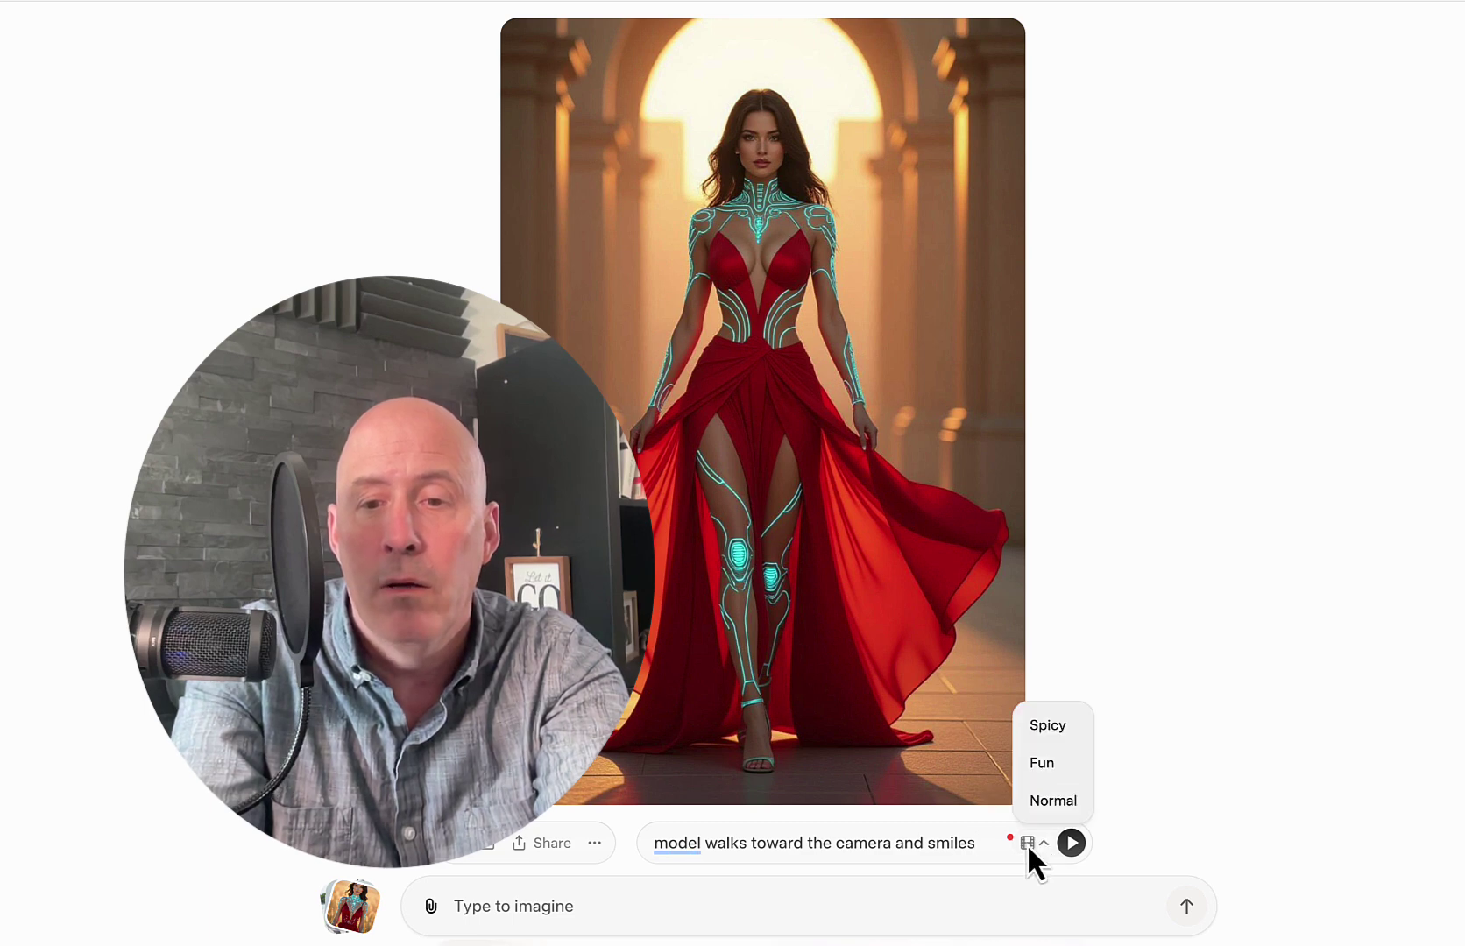
pyautogui.click(1027, 844)
pyautogui.click(1028, 845)
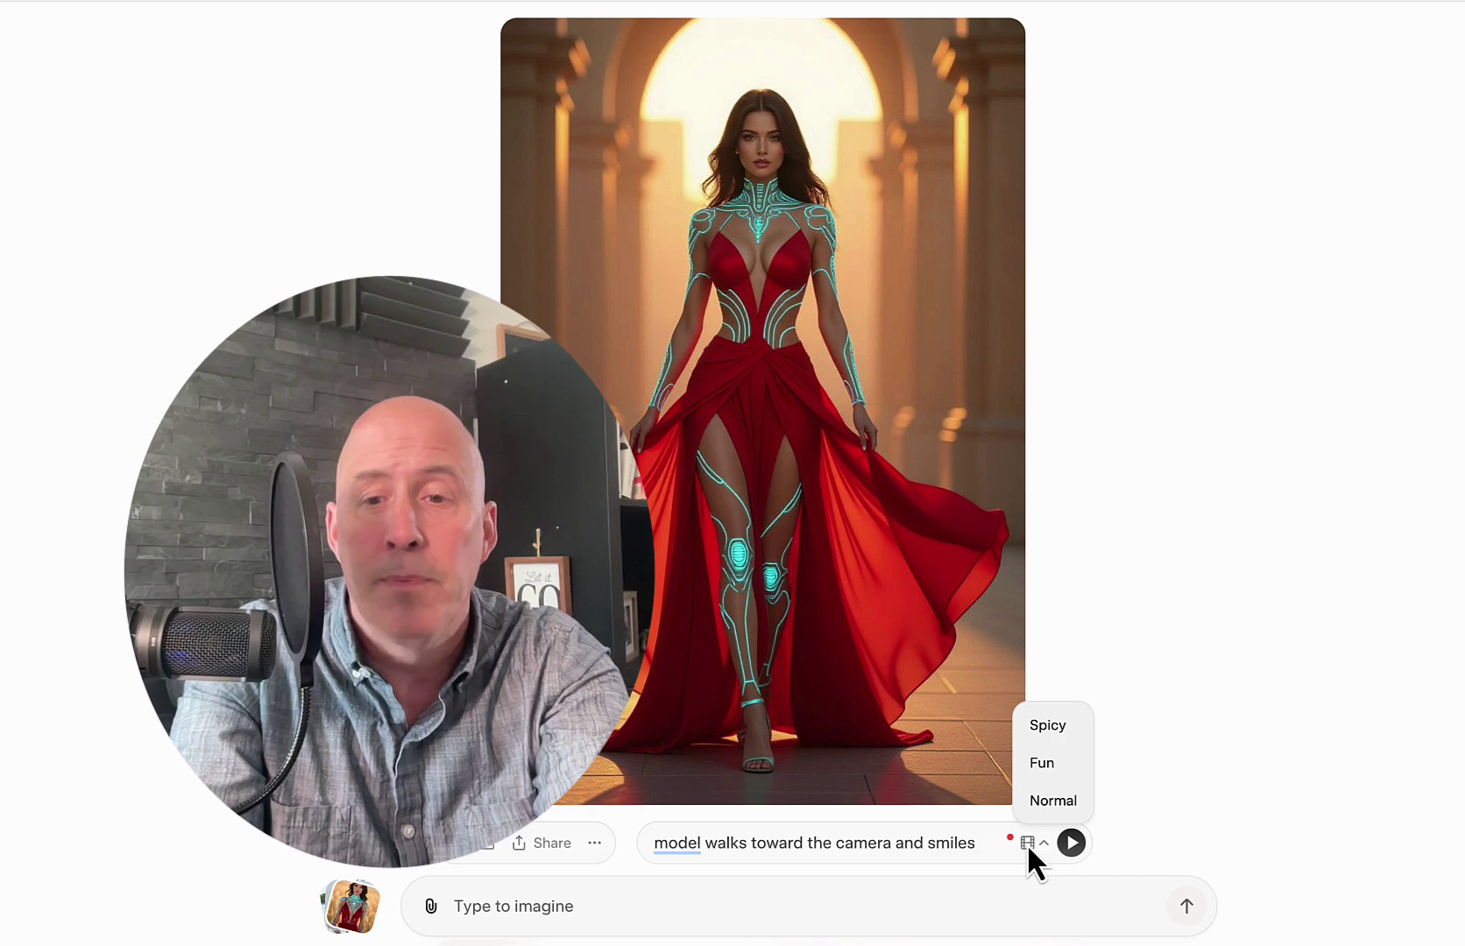
pyautogui.click(1027, 844)
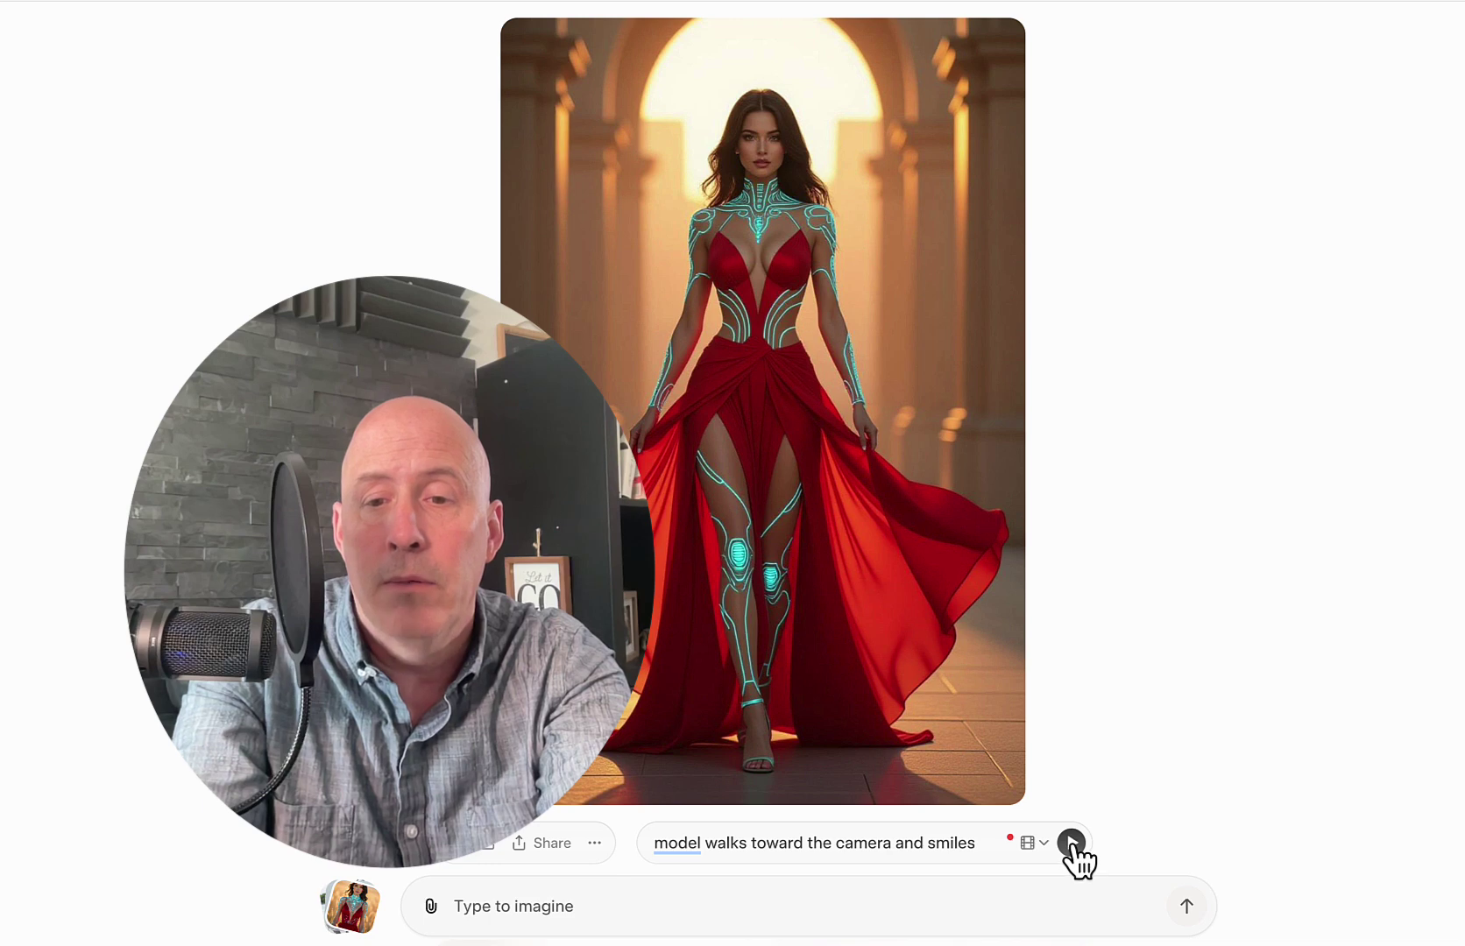
pyautogui.click(1070, 844)
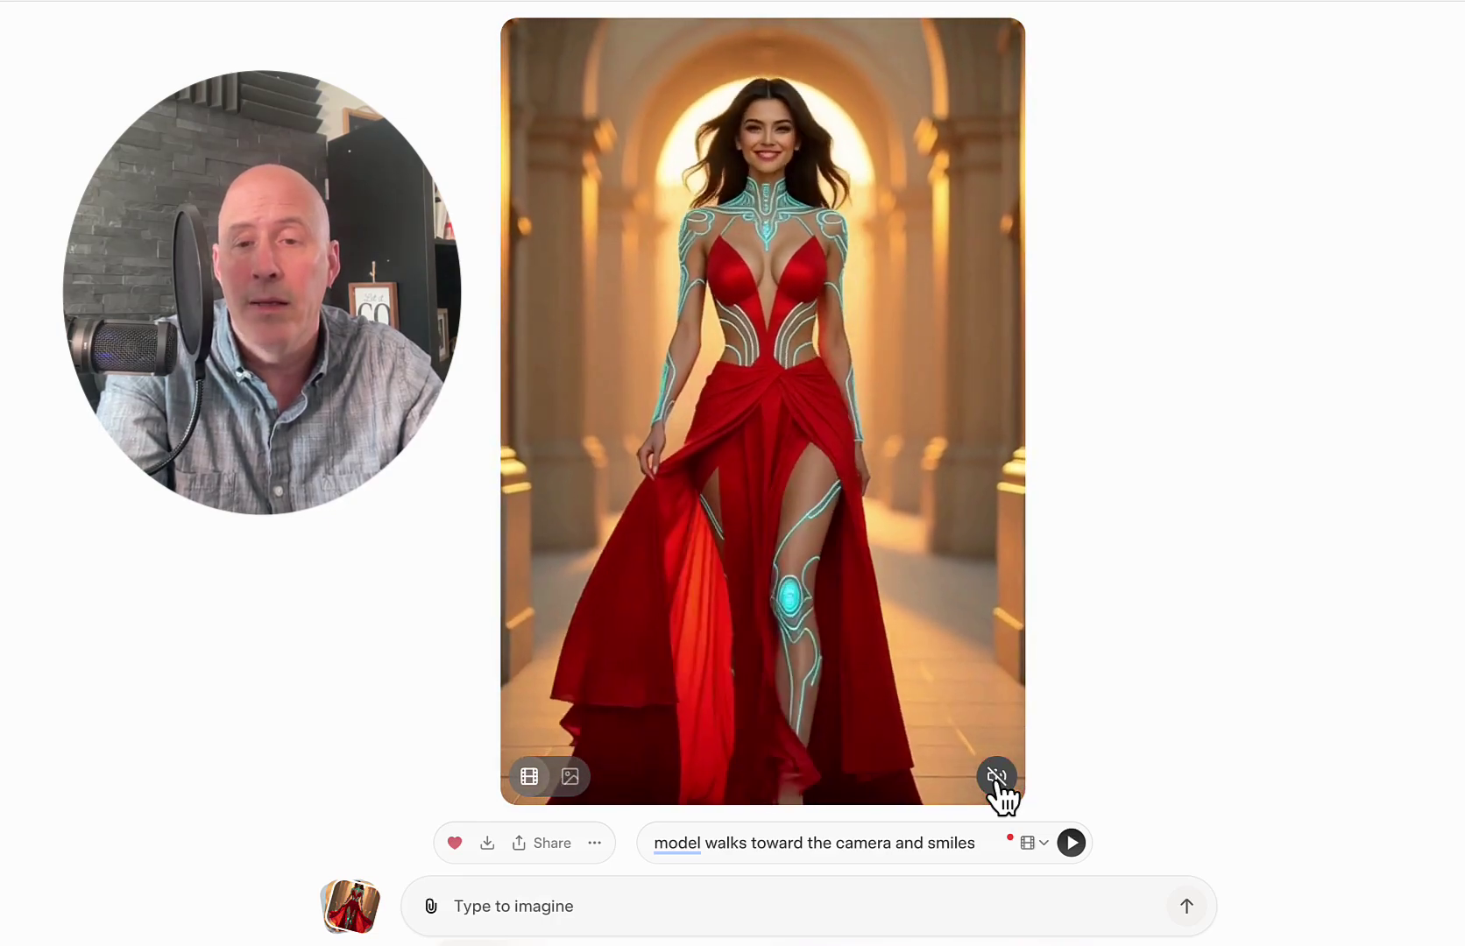
pyautogui.click(997, 777)
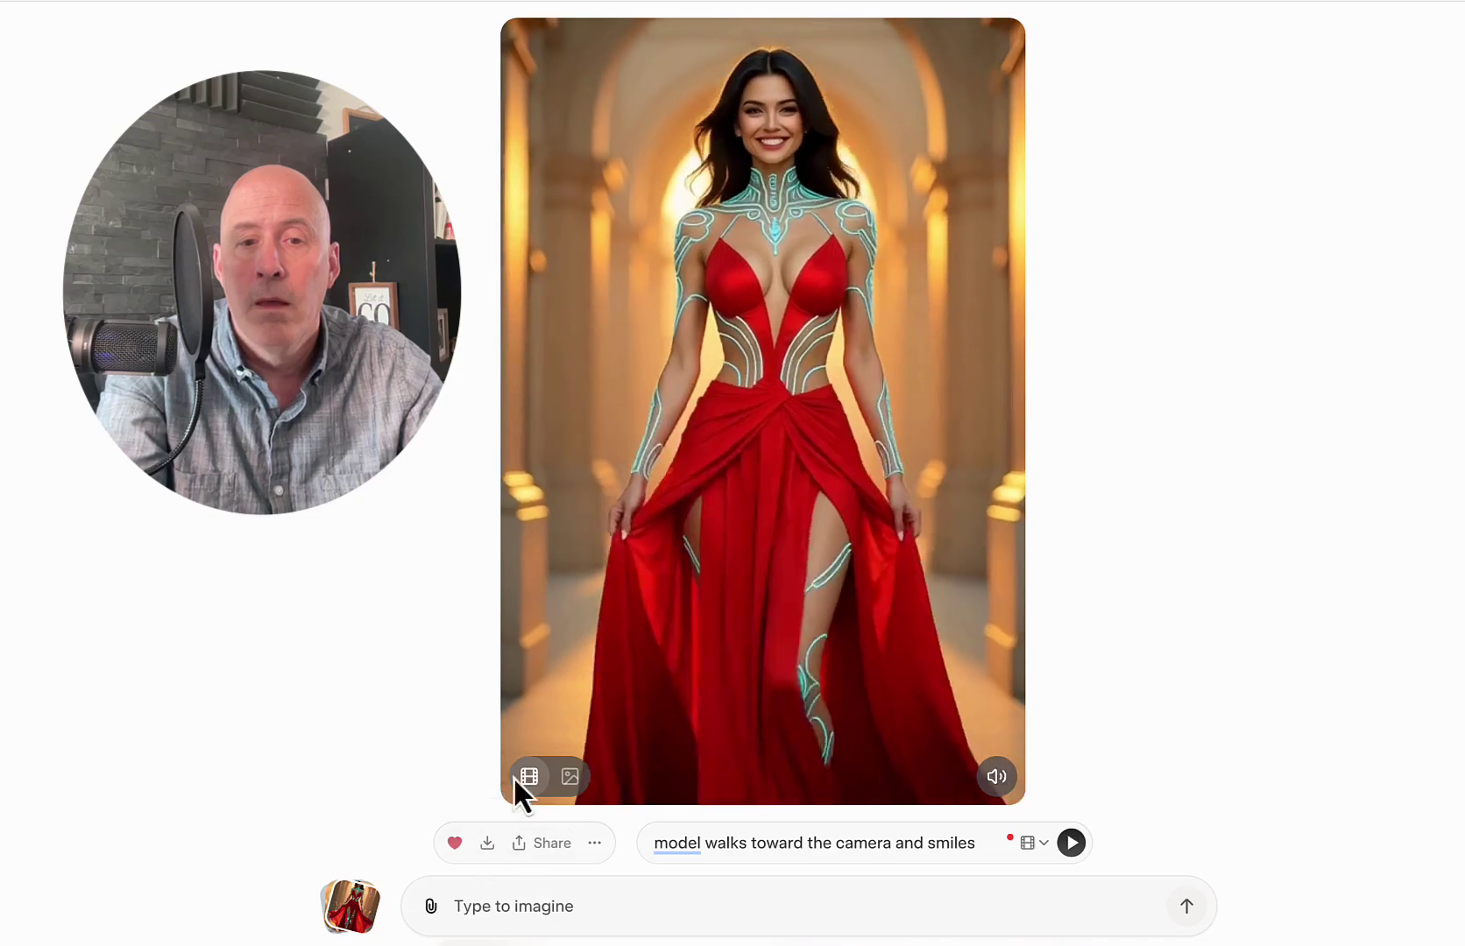
# Return to the still archway image, append "with the sound of birds in the background." to the video prompt, and generate with the Fun preset.
pyautogui.click(570, 780)
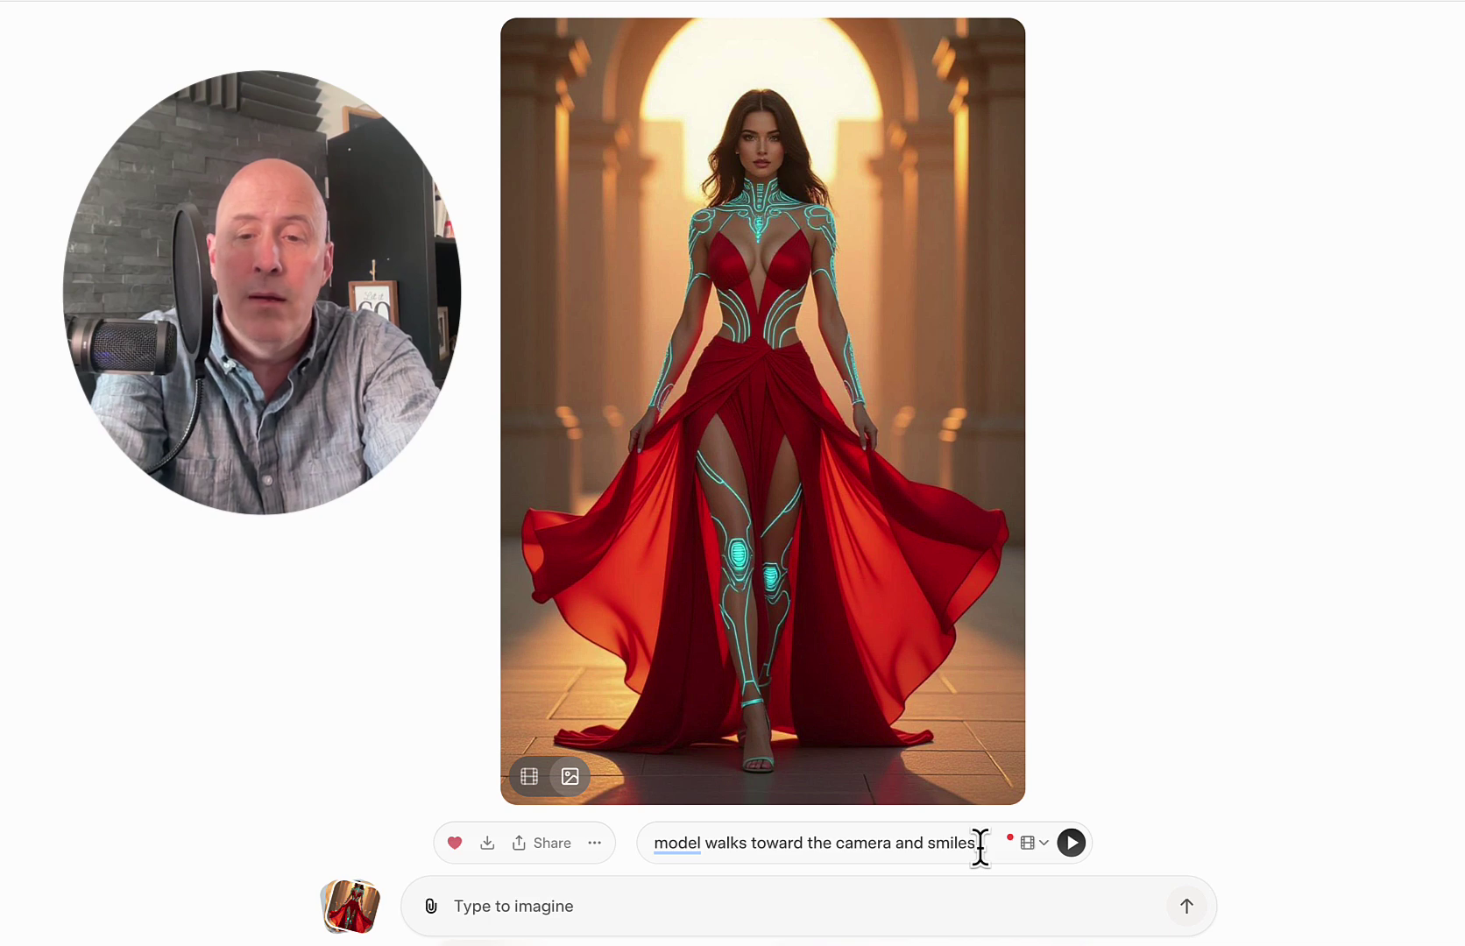
pyautogui.write('h the sound of birds i')
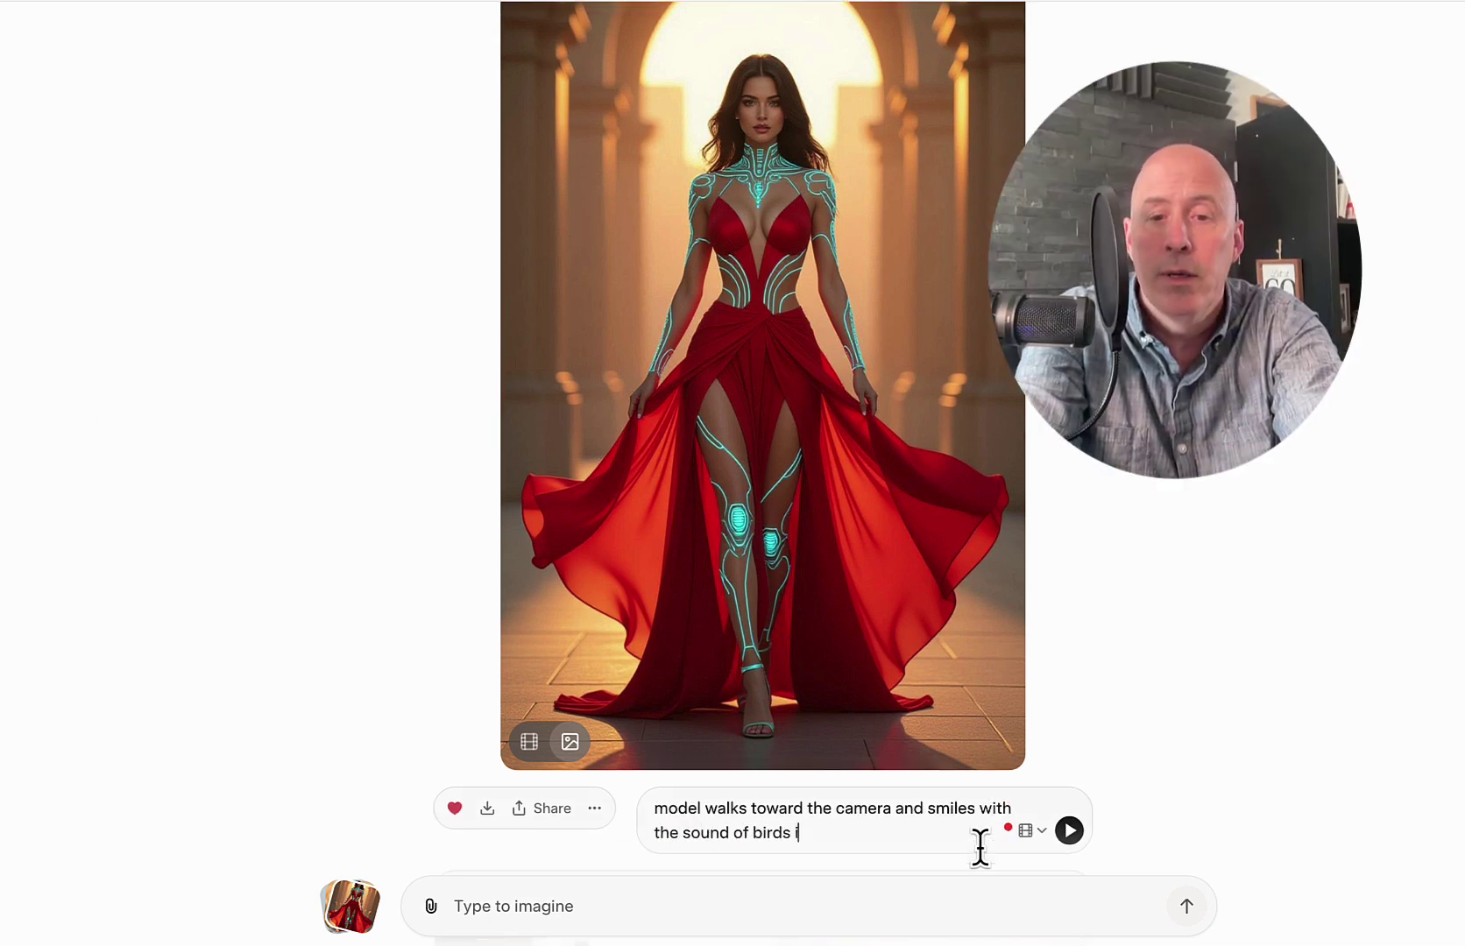
pyautogui.write('background.')
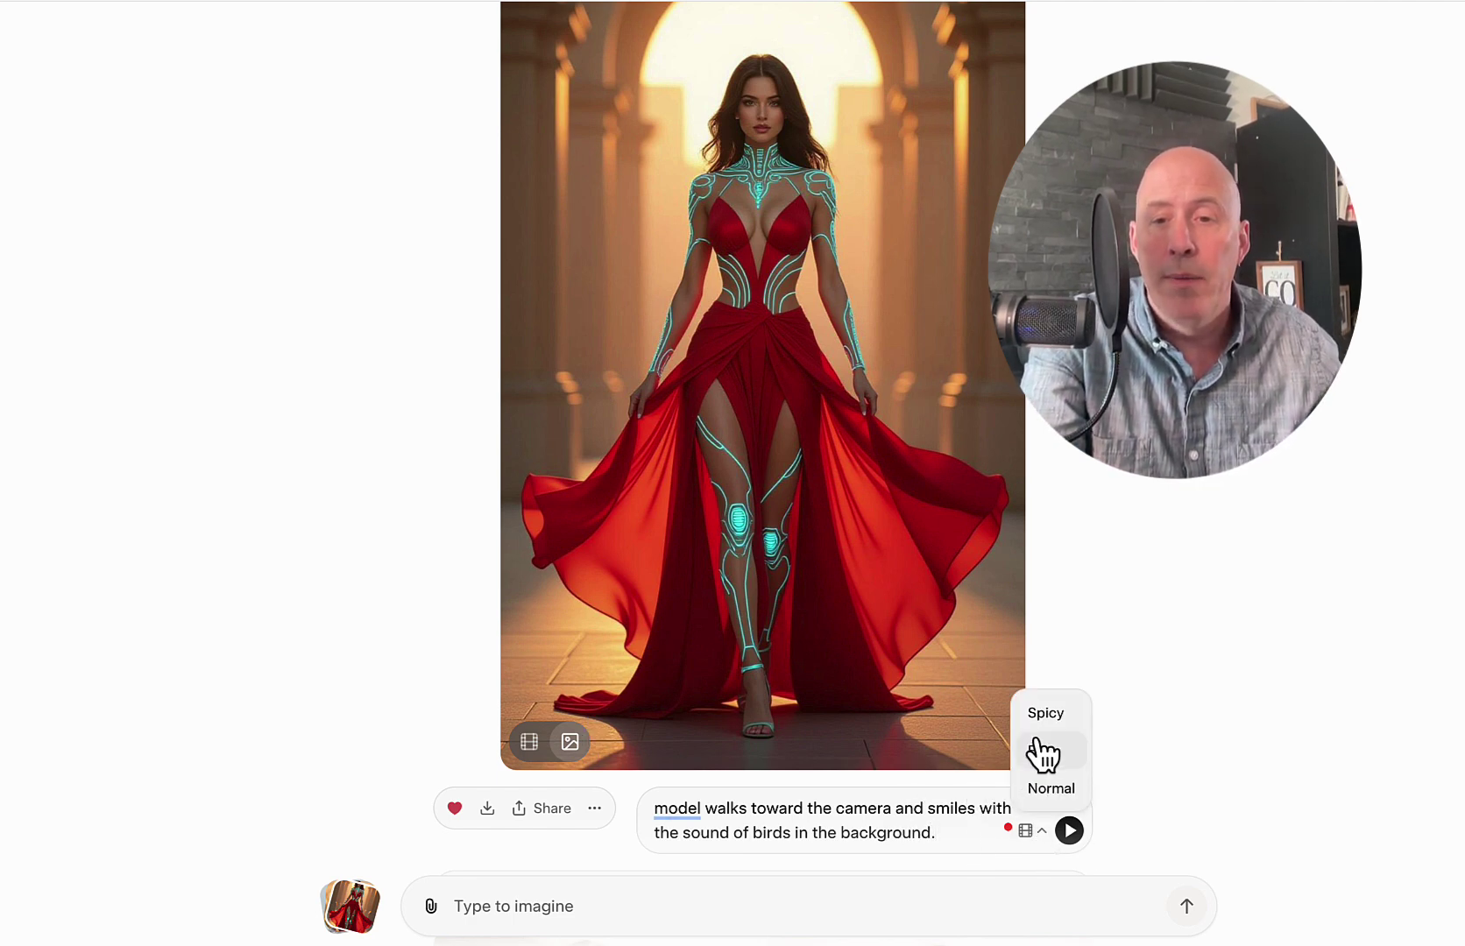
pyautogui.click(1040, 750)
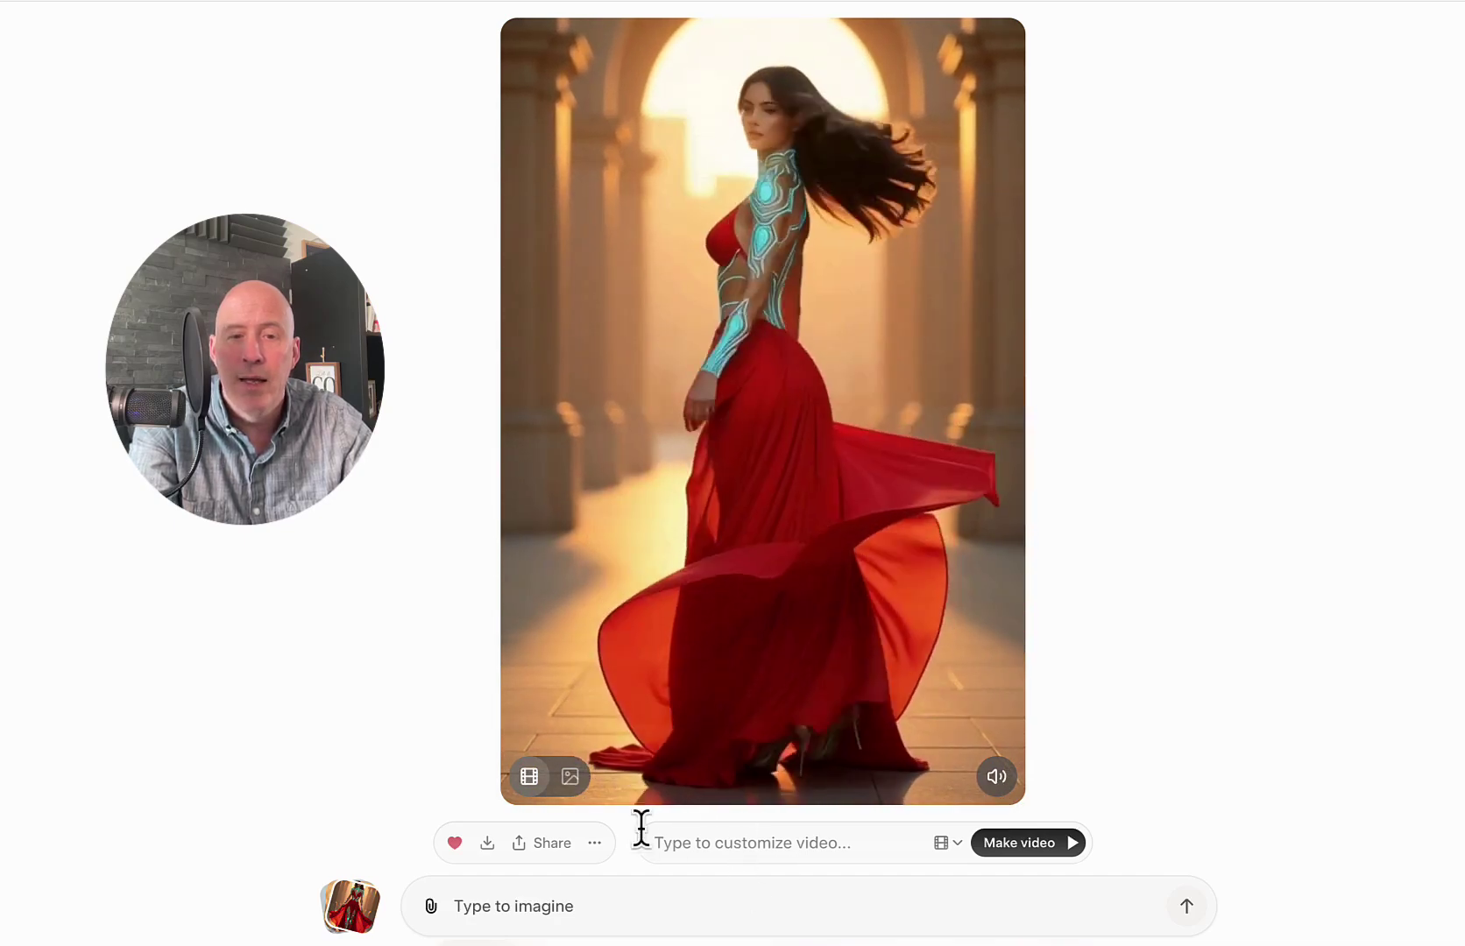
# Return to the still archway image and generate a video of it with the prompt "bird flies by her head".
pyautogui.click(577, 785)
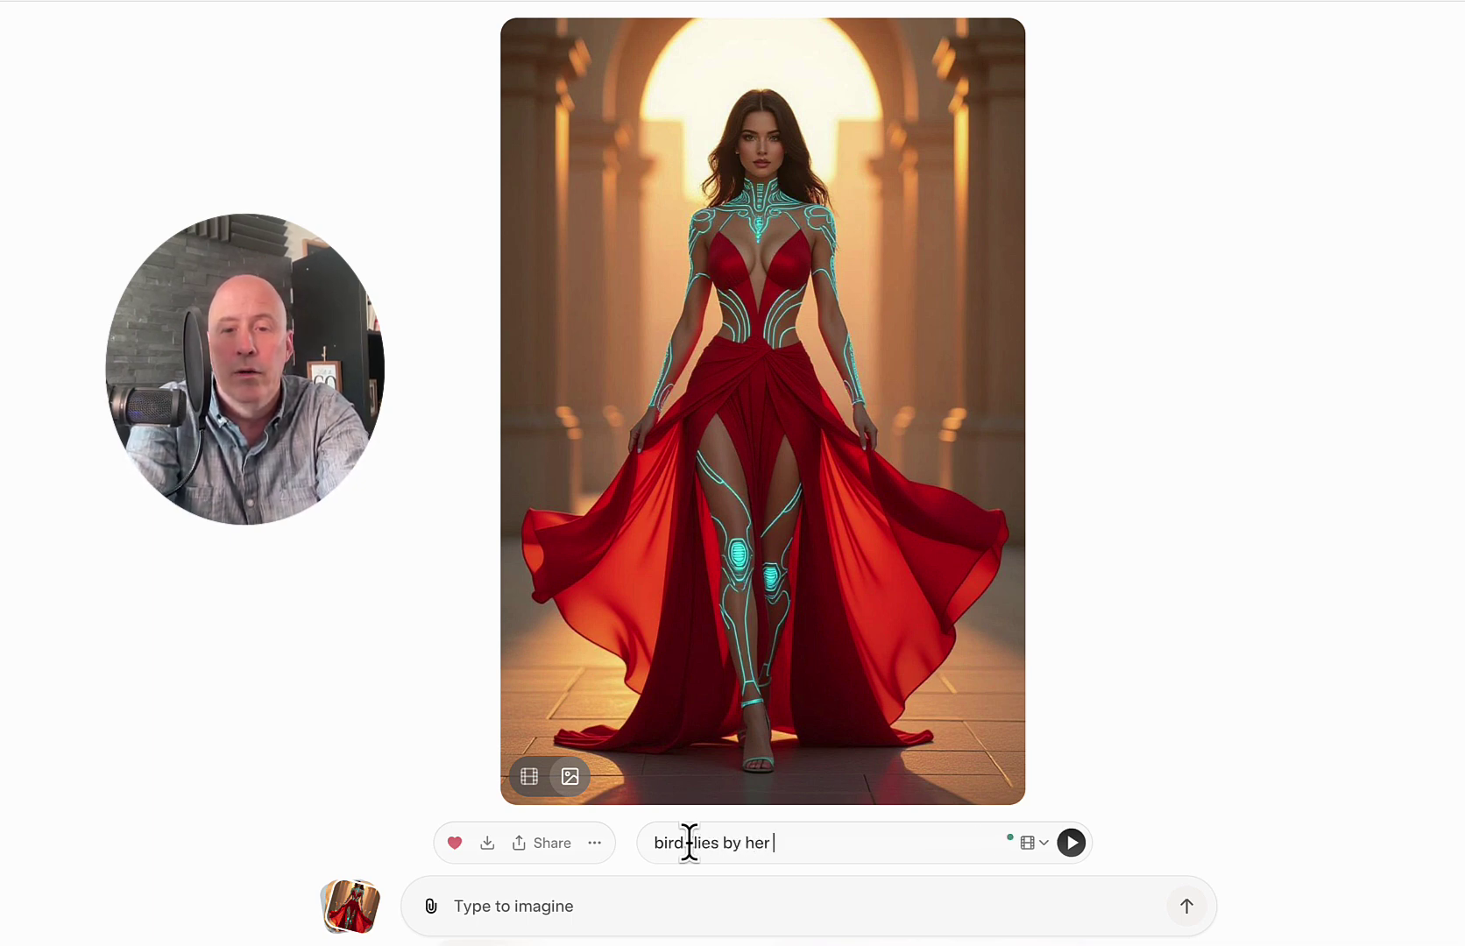
pyautogui.write('d')
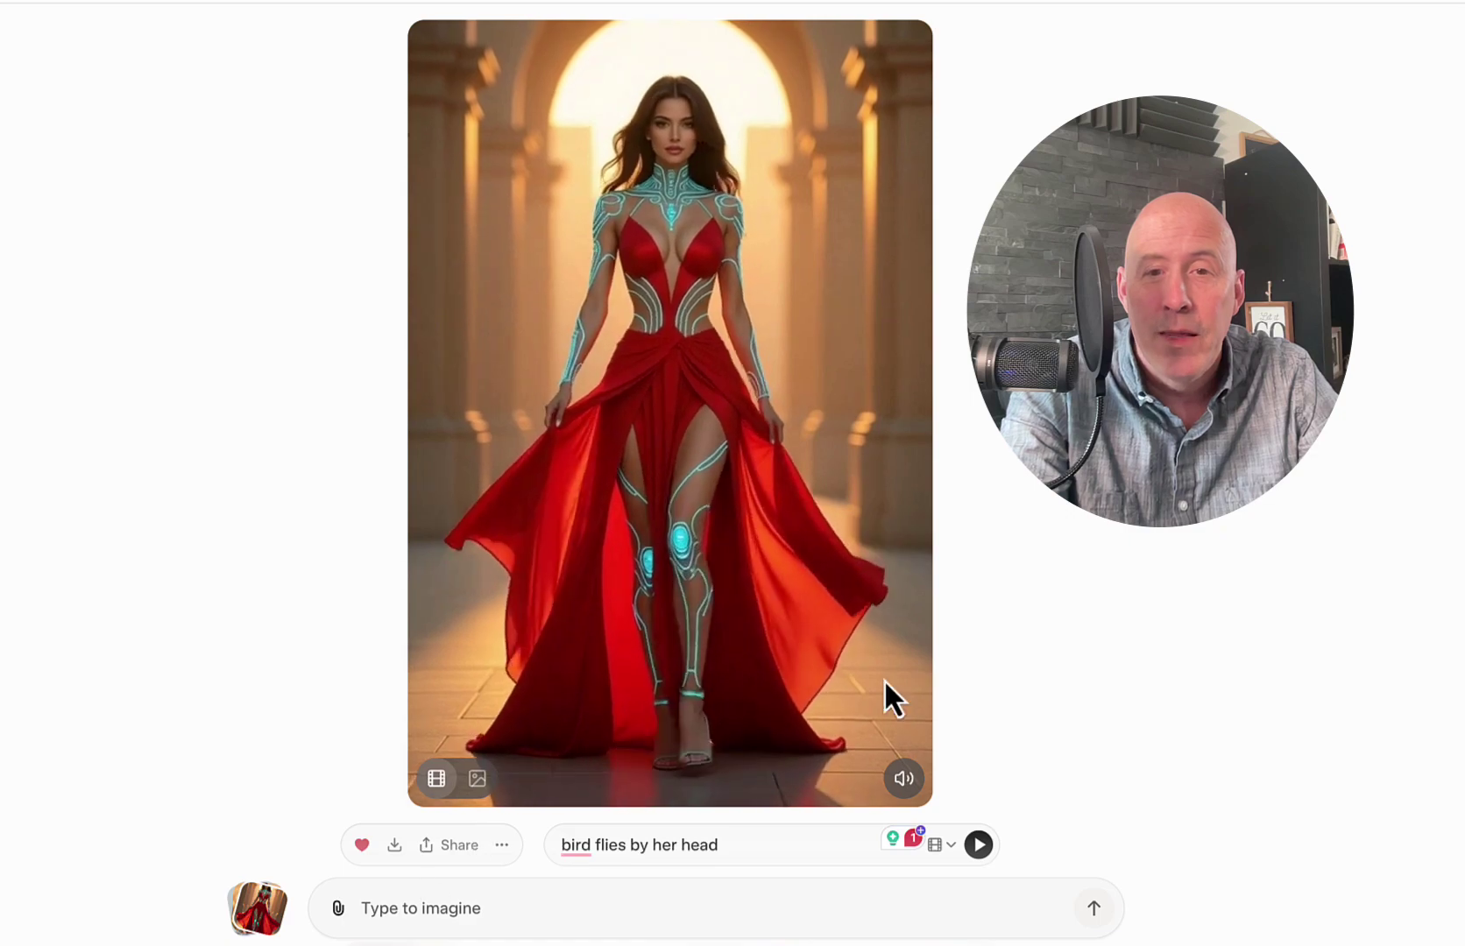
# Open the similar image of the model in a wheat field with a glowing neck pattern and start its video prompt with "drone".
pyautogui.click(477, 779)
pyautogui.scroll(-15, 477, 788)
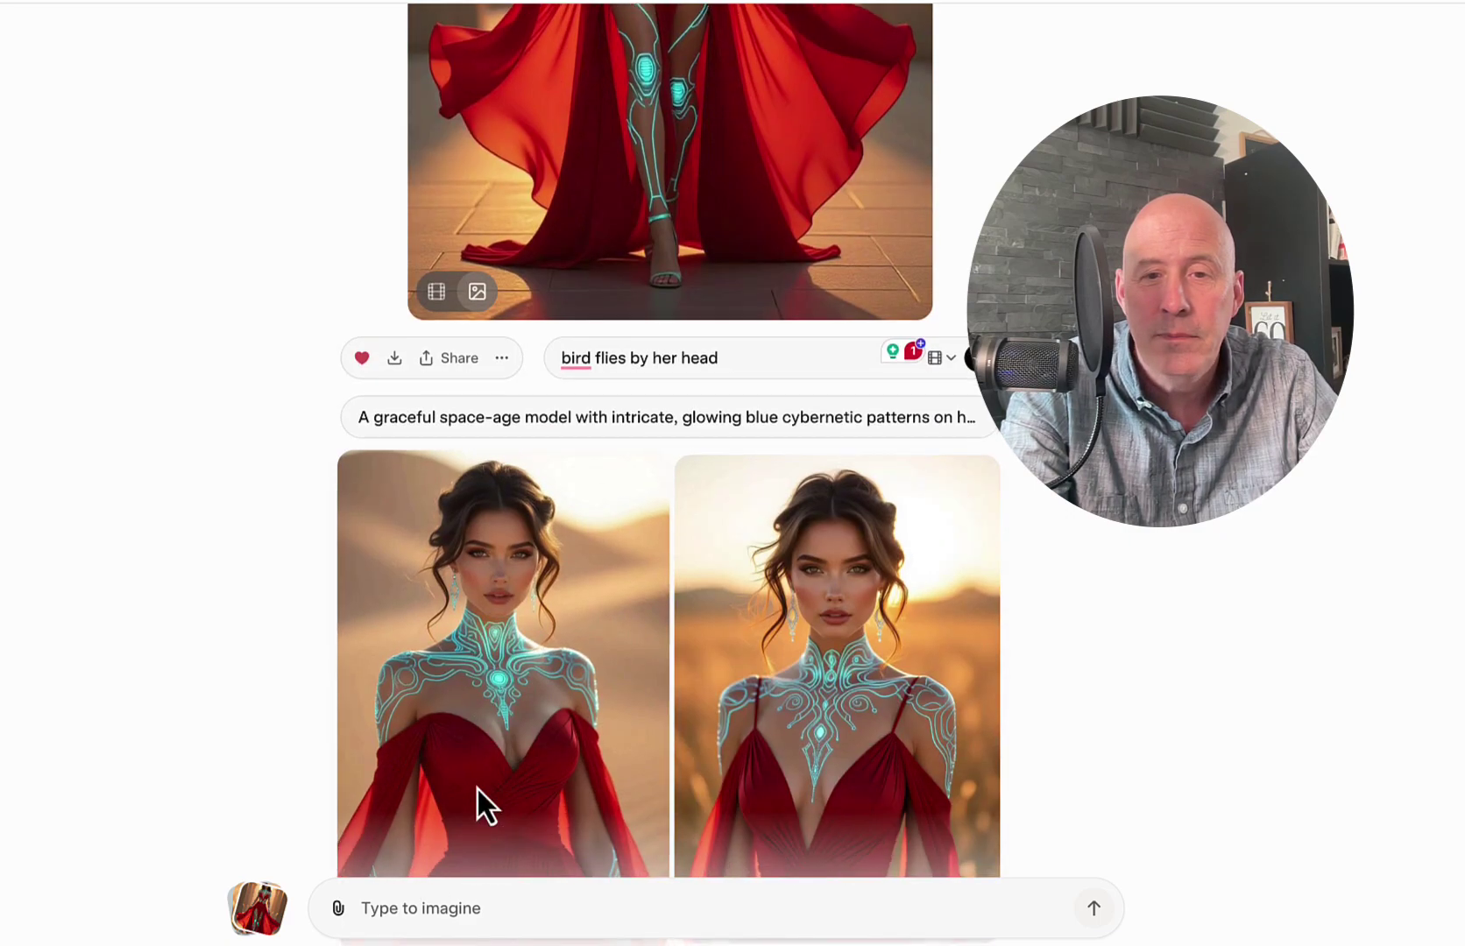
pyautogui.scroll(-10, 476, 786)
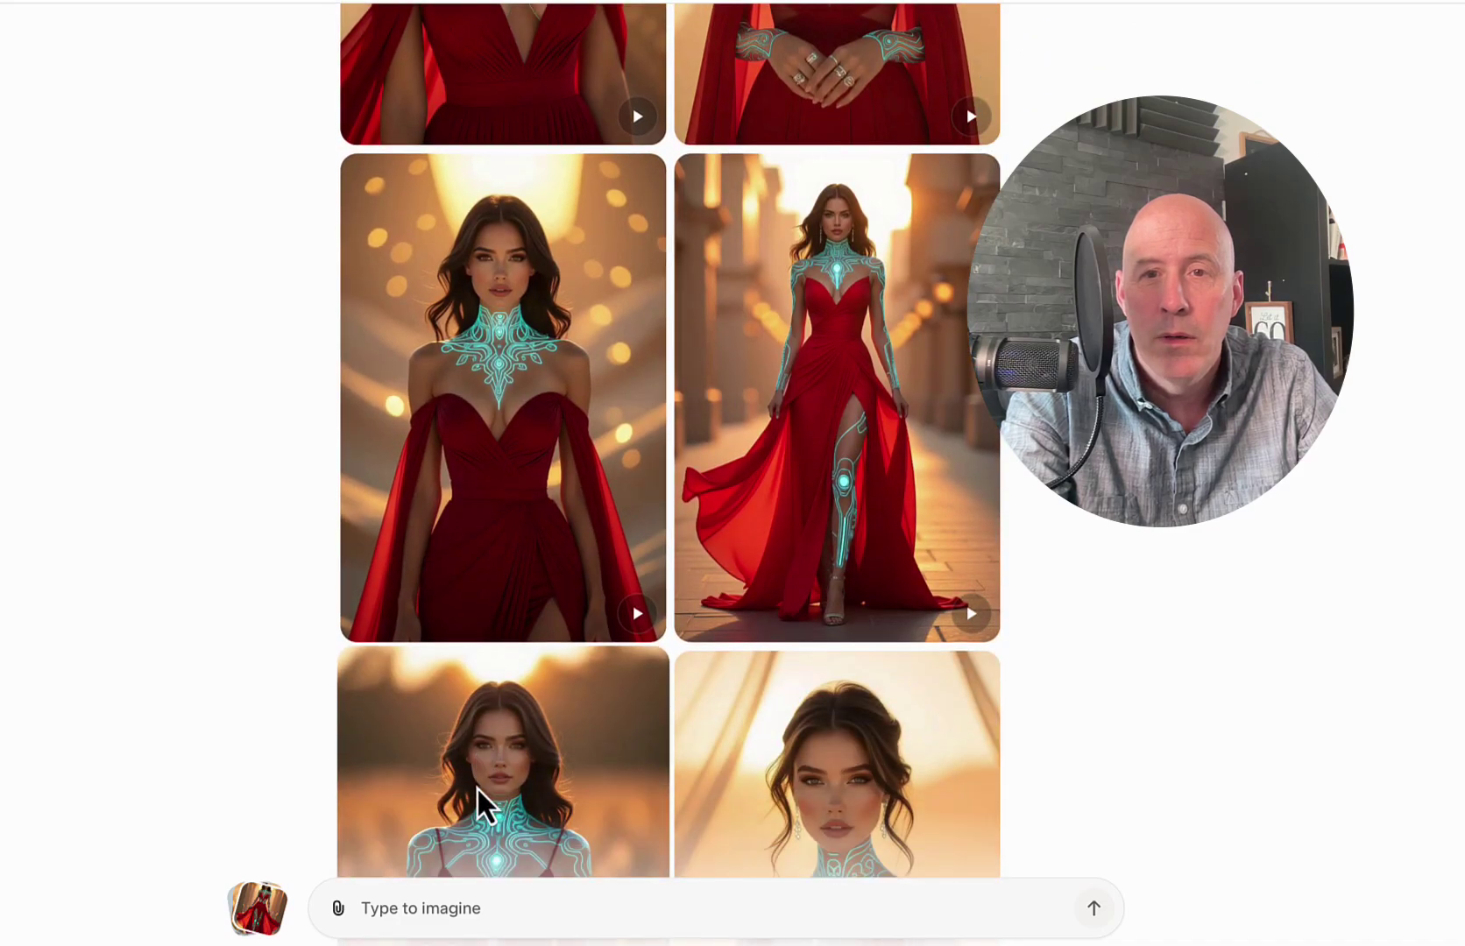
pyautogui.click(476, 785)
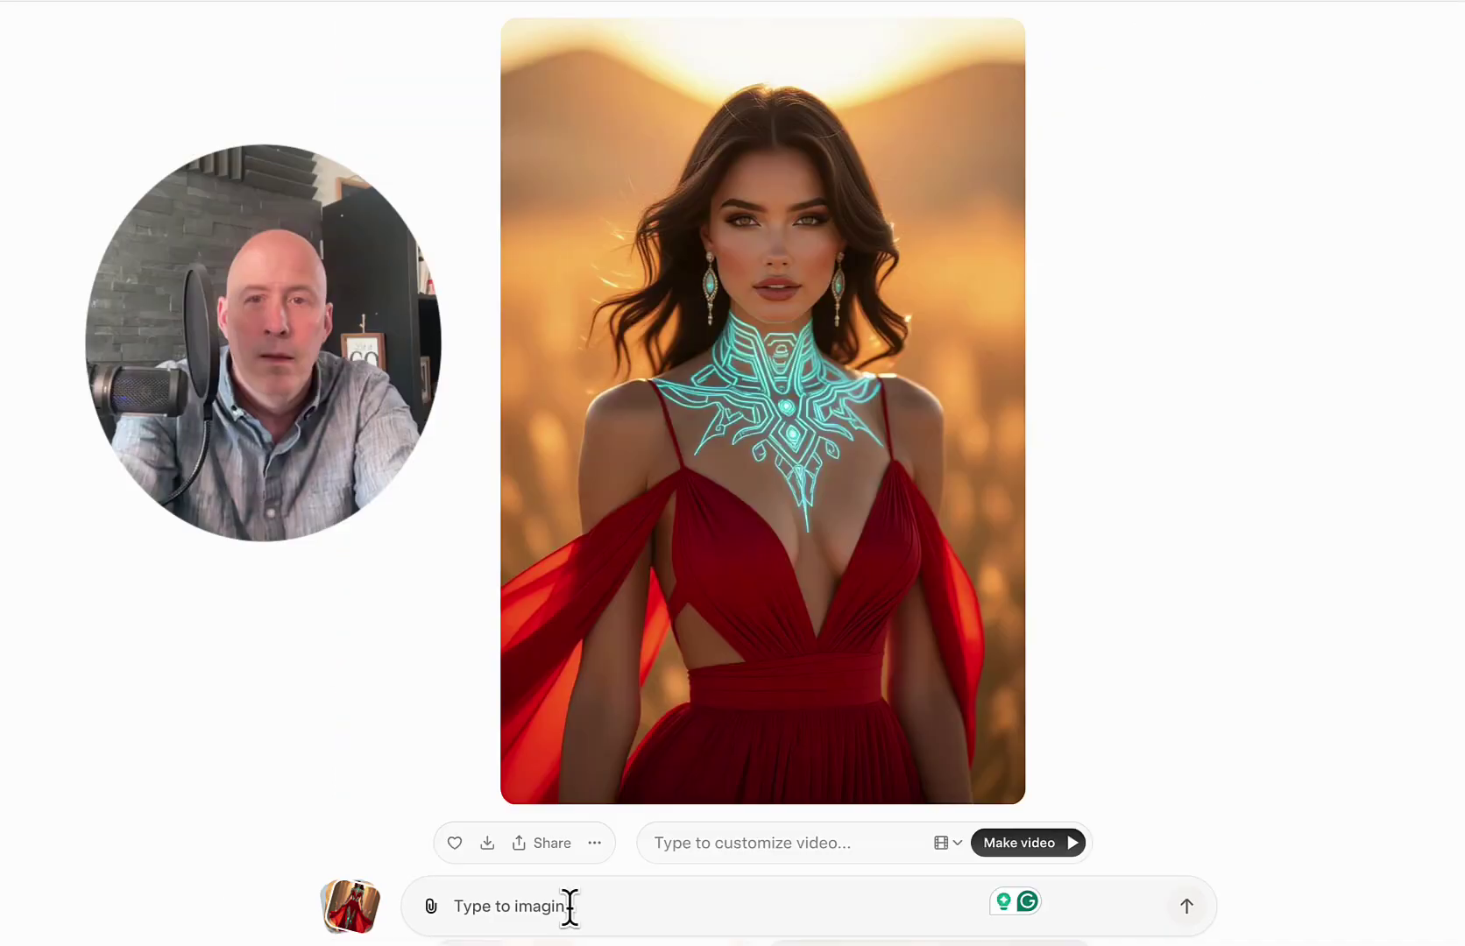
pyautogui.click(749, 829)
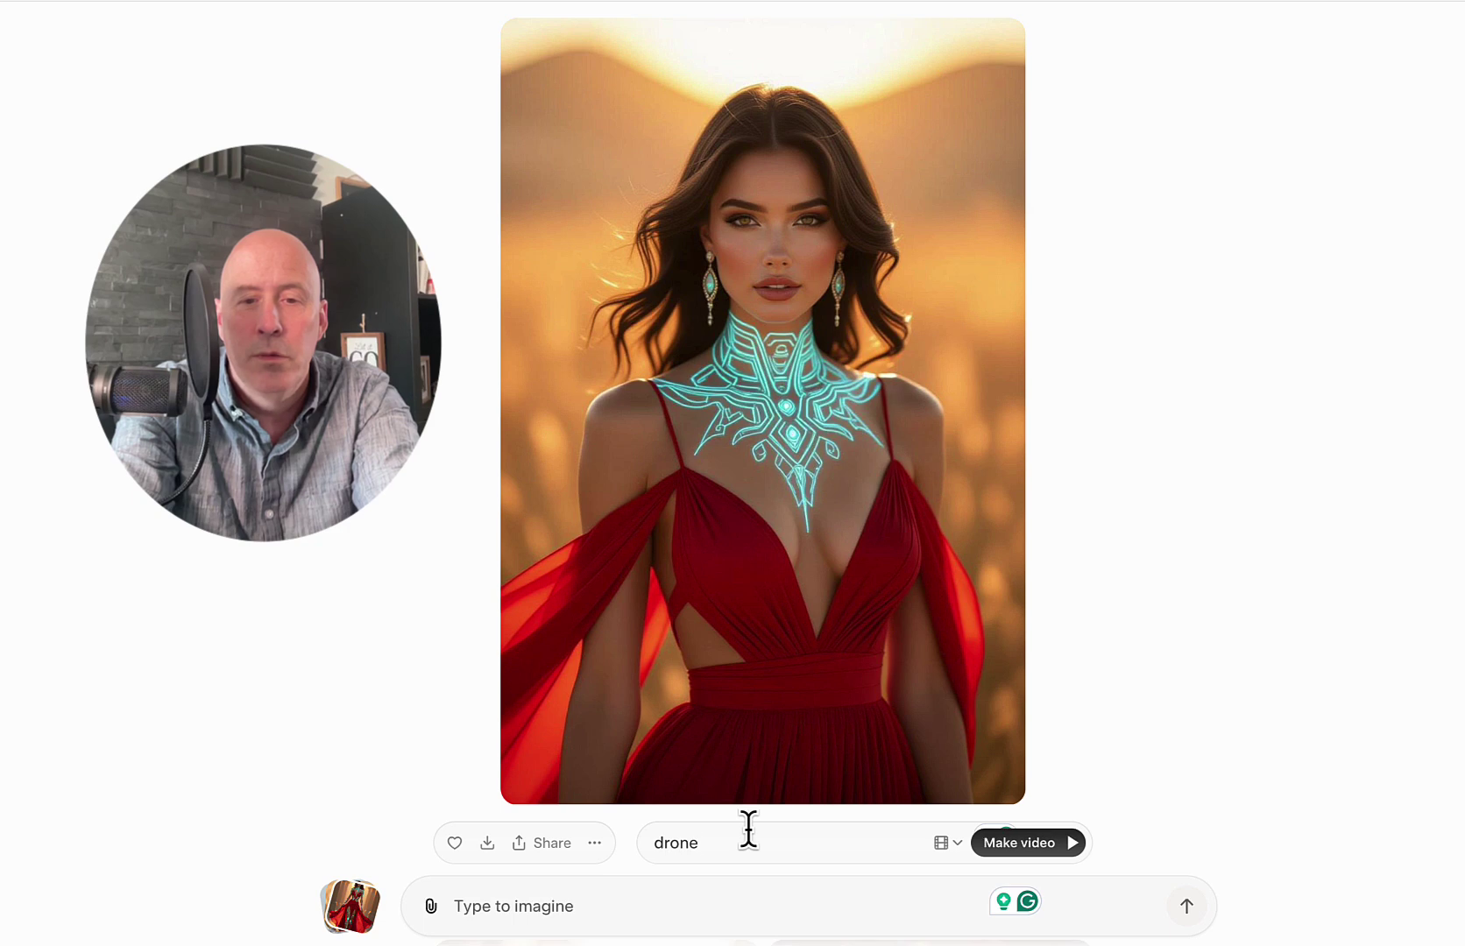
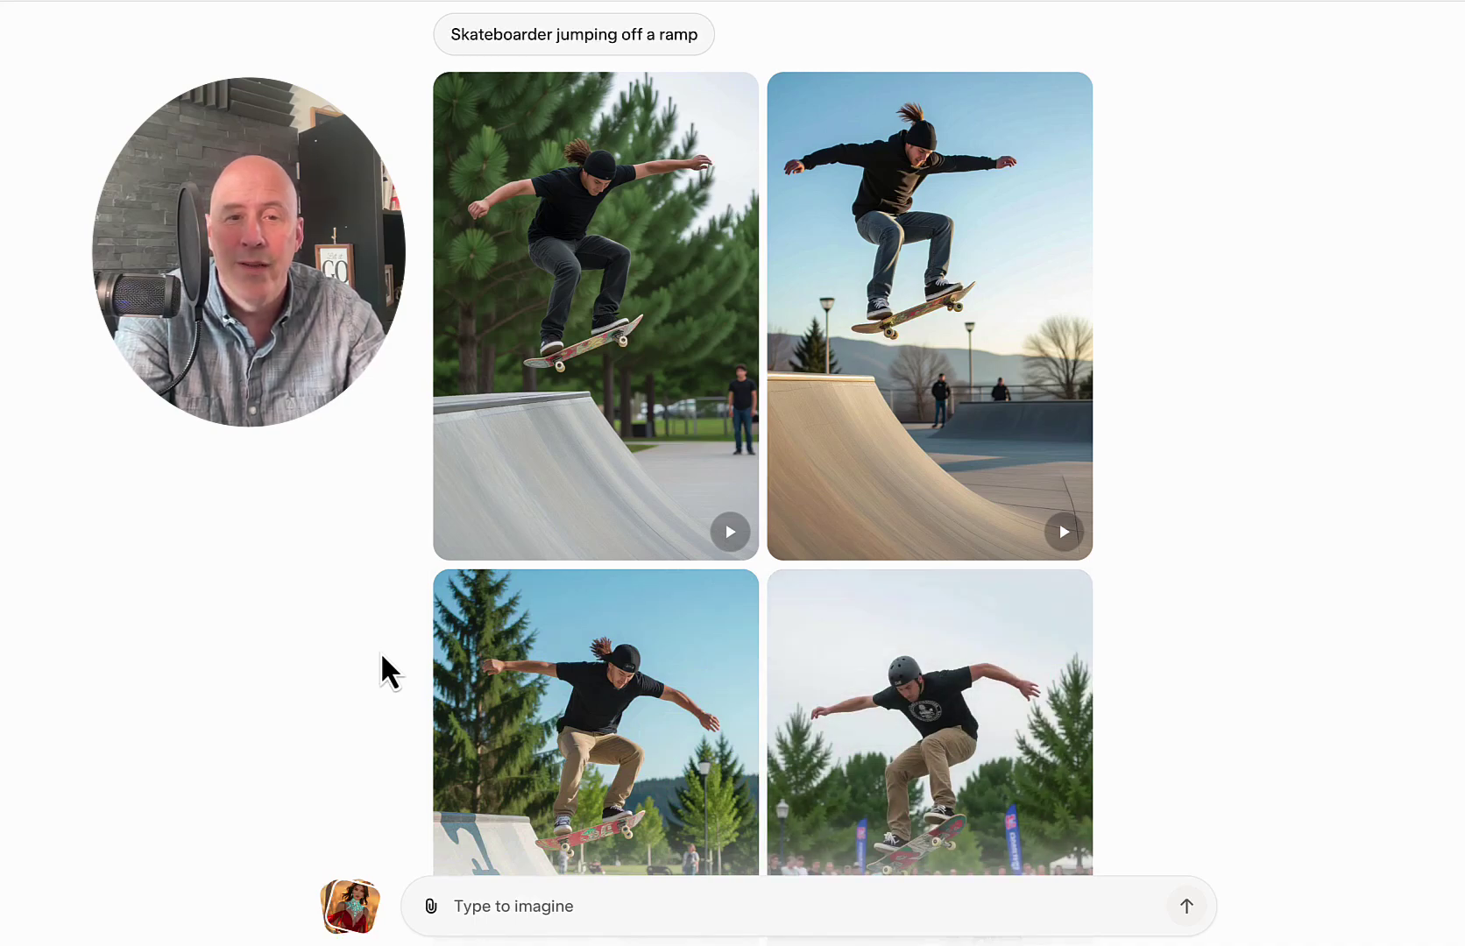
# Open the image of the skateboarder in helmet and kneepads, generate a video prompted "Turn the helmet orange and have the skateboarder do a flip.", and toggle its sound.
pyautogui.scroll(-15, 380, 651)
pyautogui.scroll(-5, 383, 656)
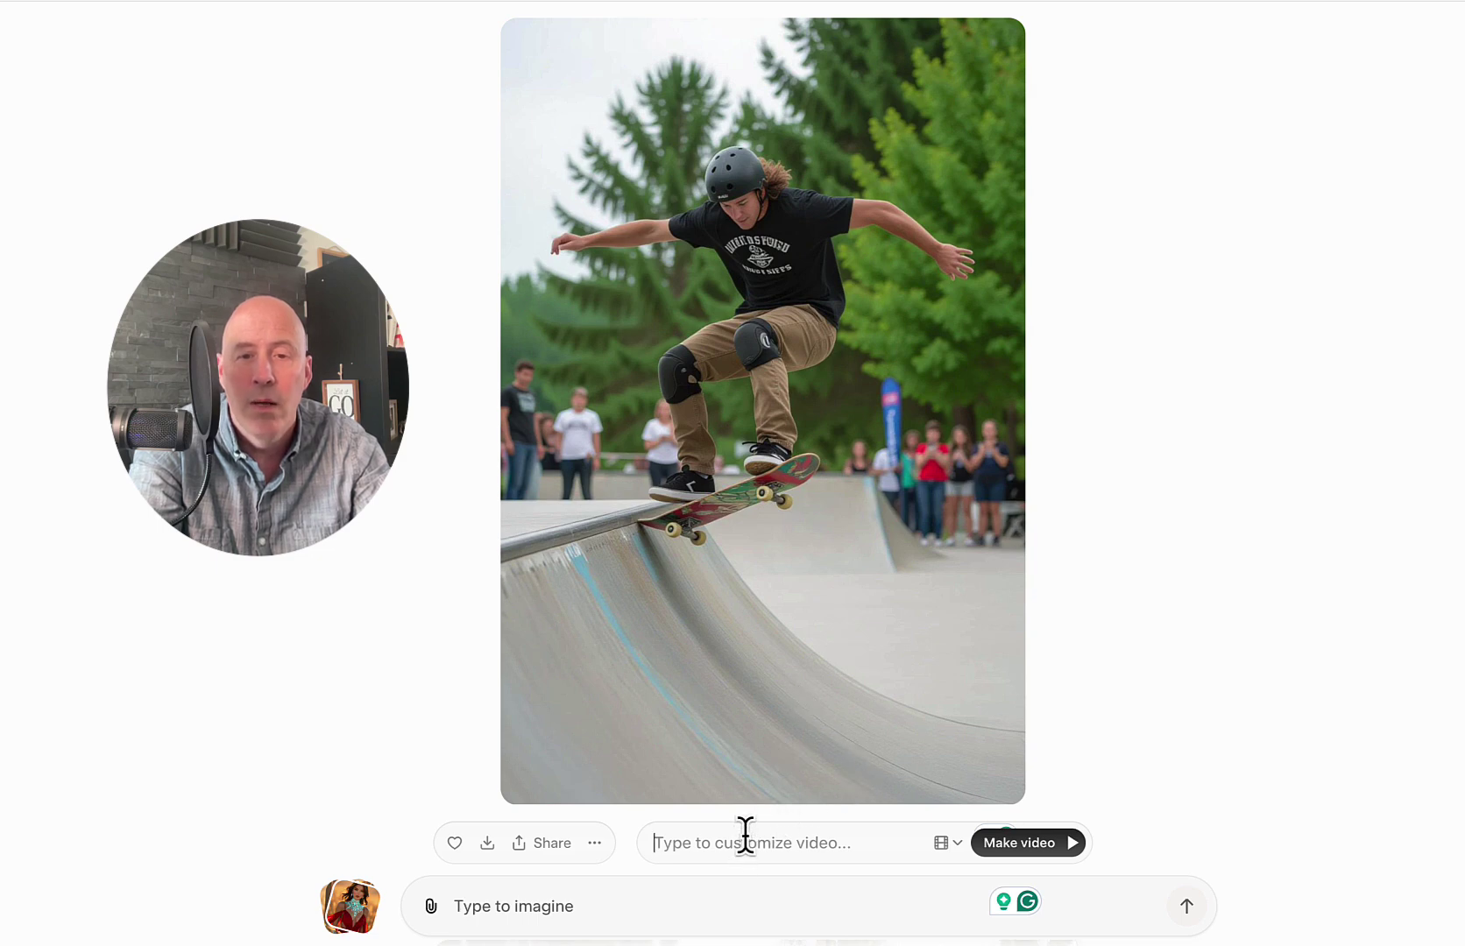
pyautogui.write('turn the')
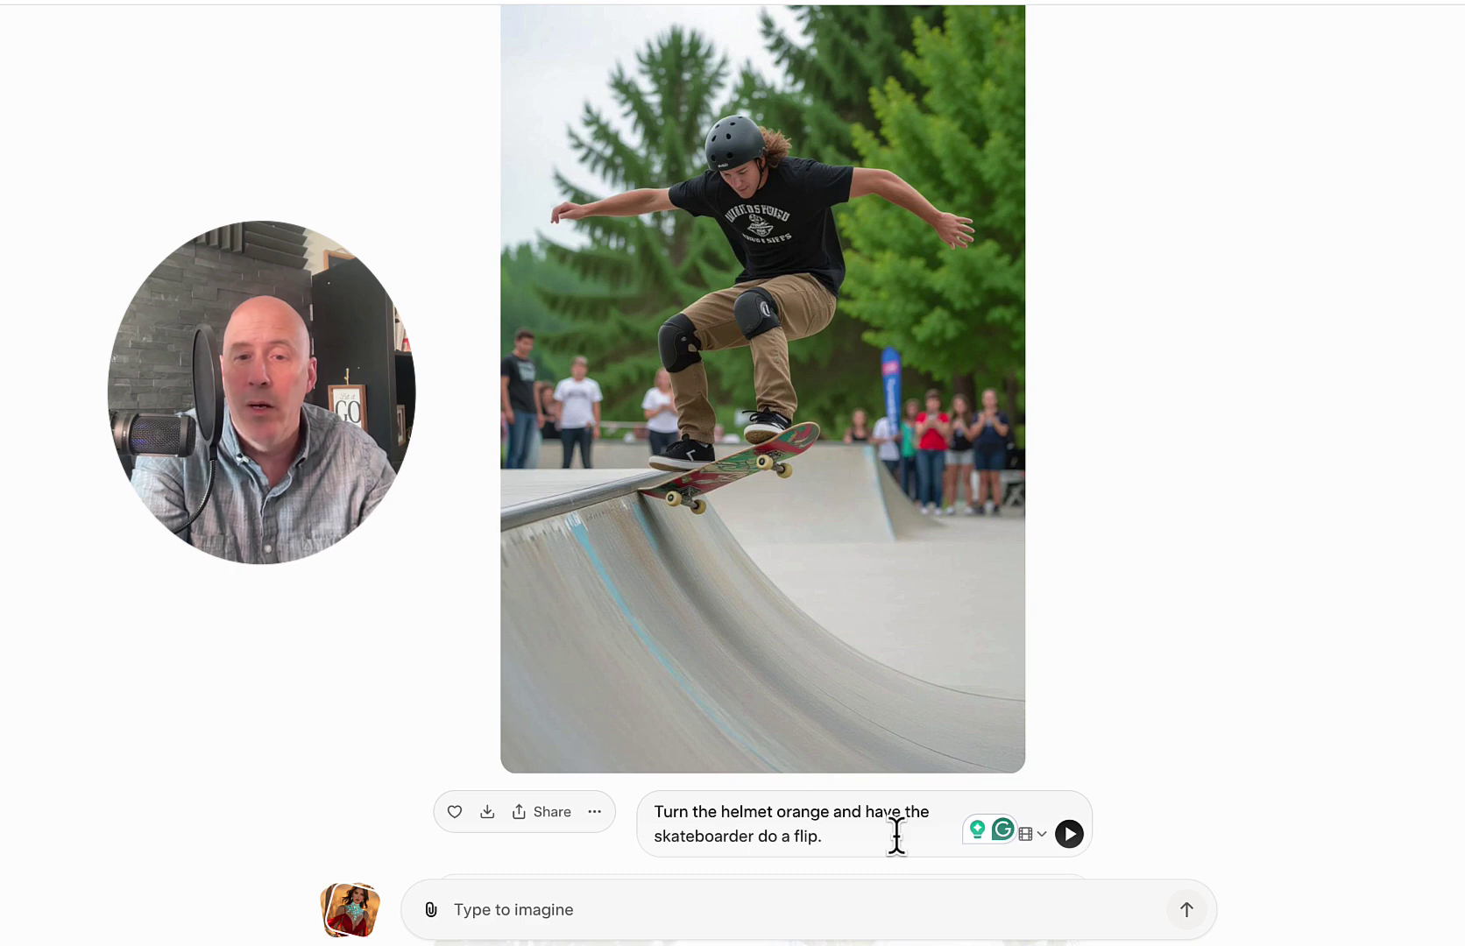
pyautogui.click(1069, 835)
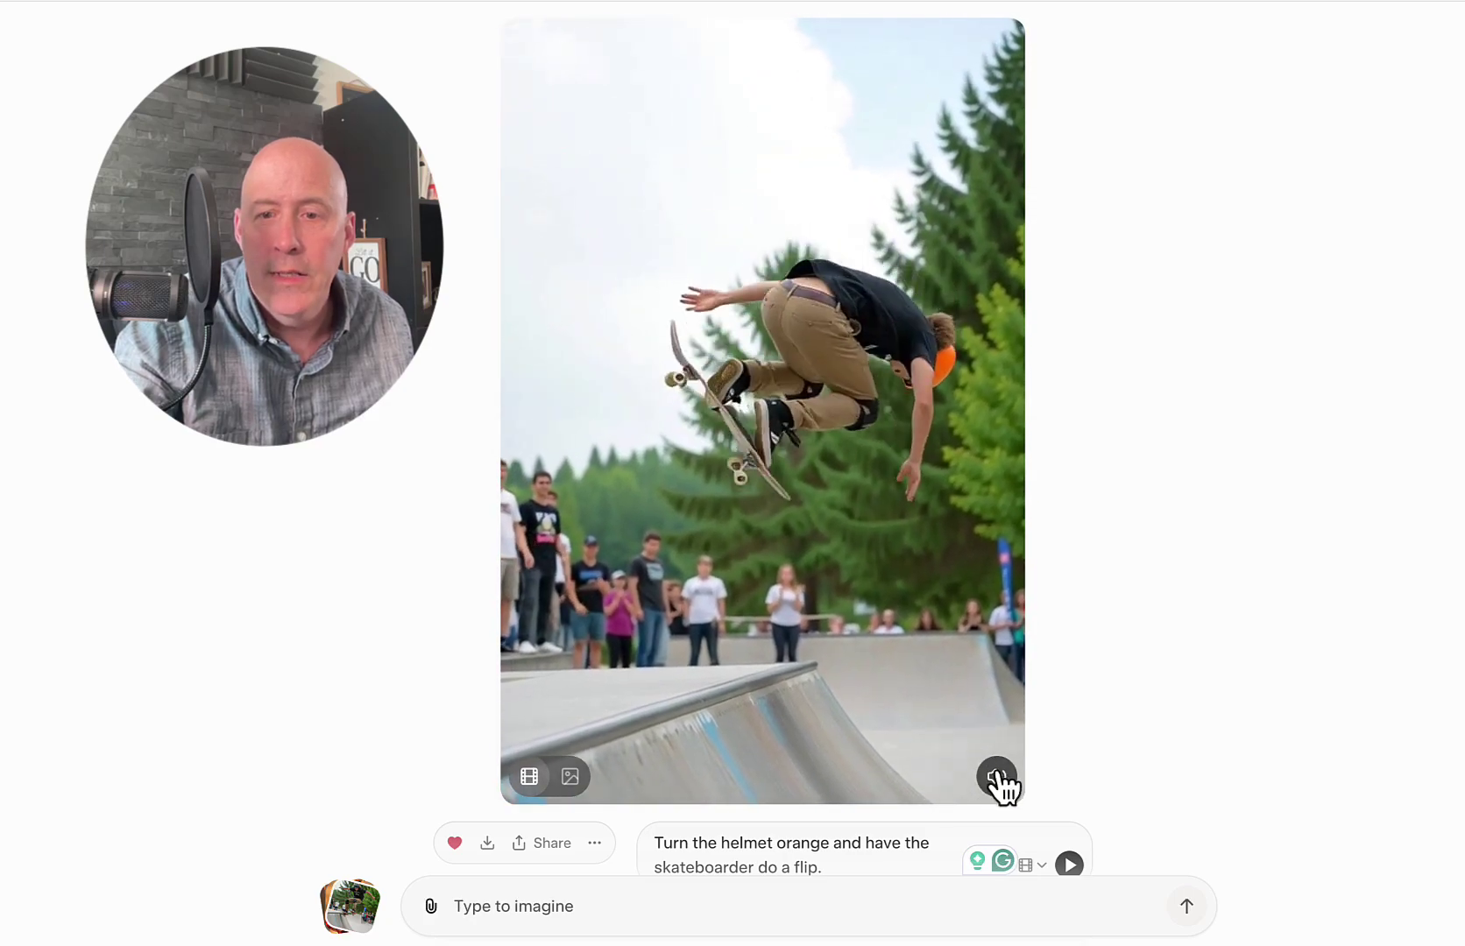
pyautogui.click(996, 775)
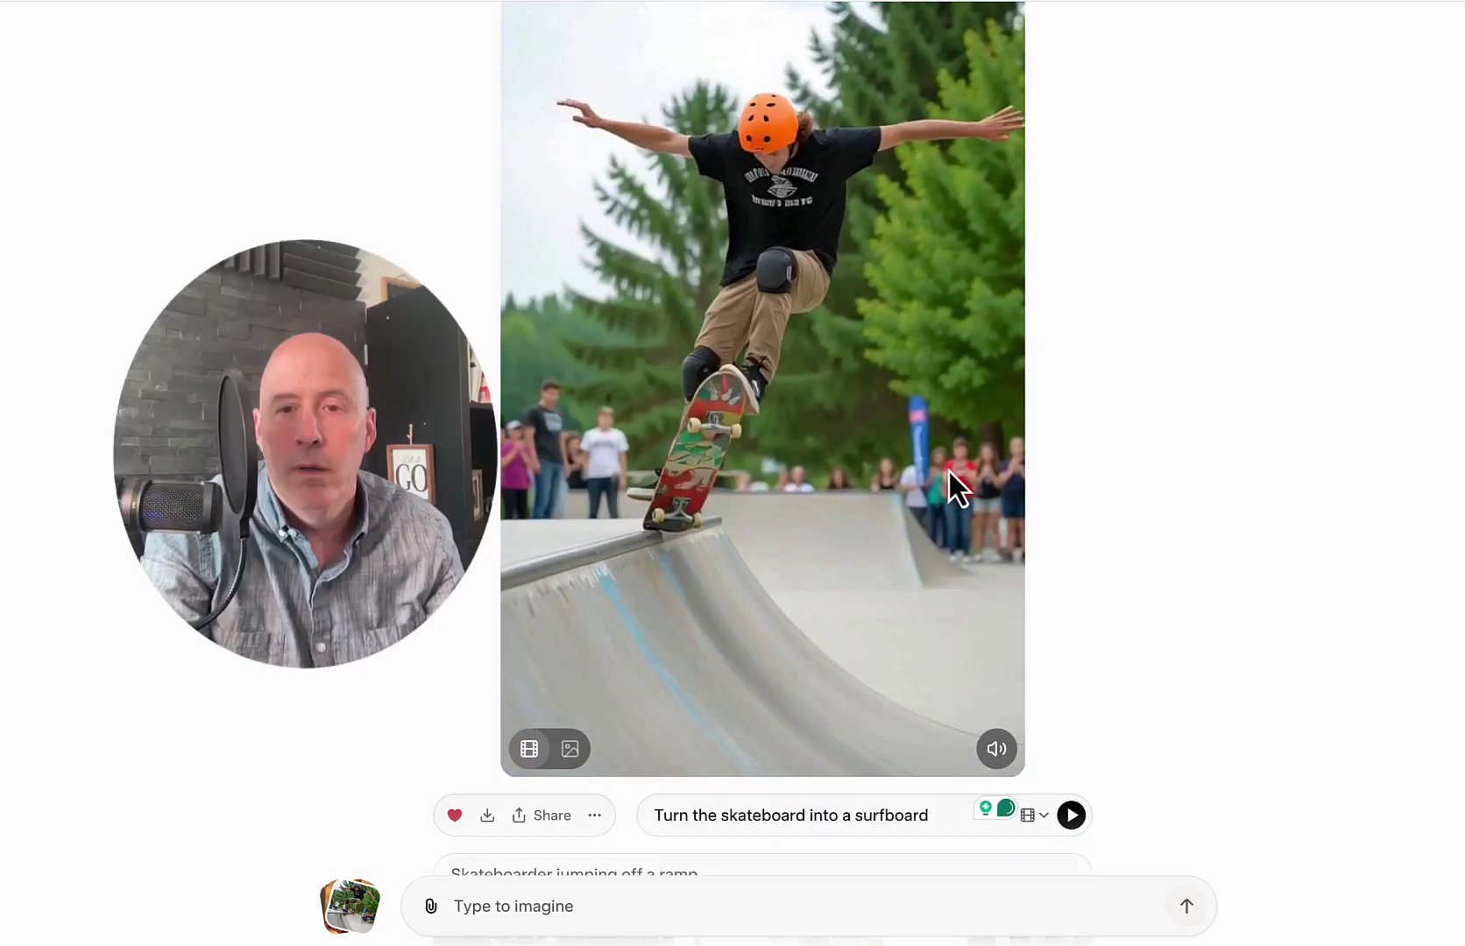
# Generate a skateboarder video with the prompt "Turn the skateboard into a surfboard", and return to the still image.
pyautogui.scroll(1, 1086, 438)
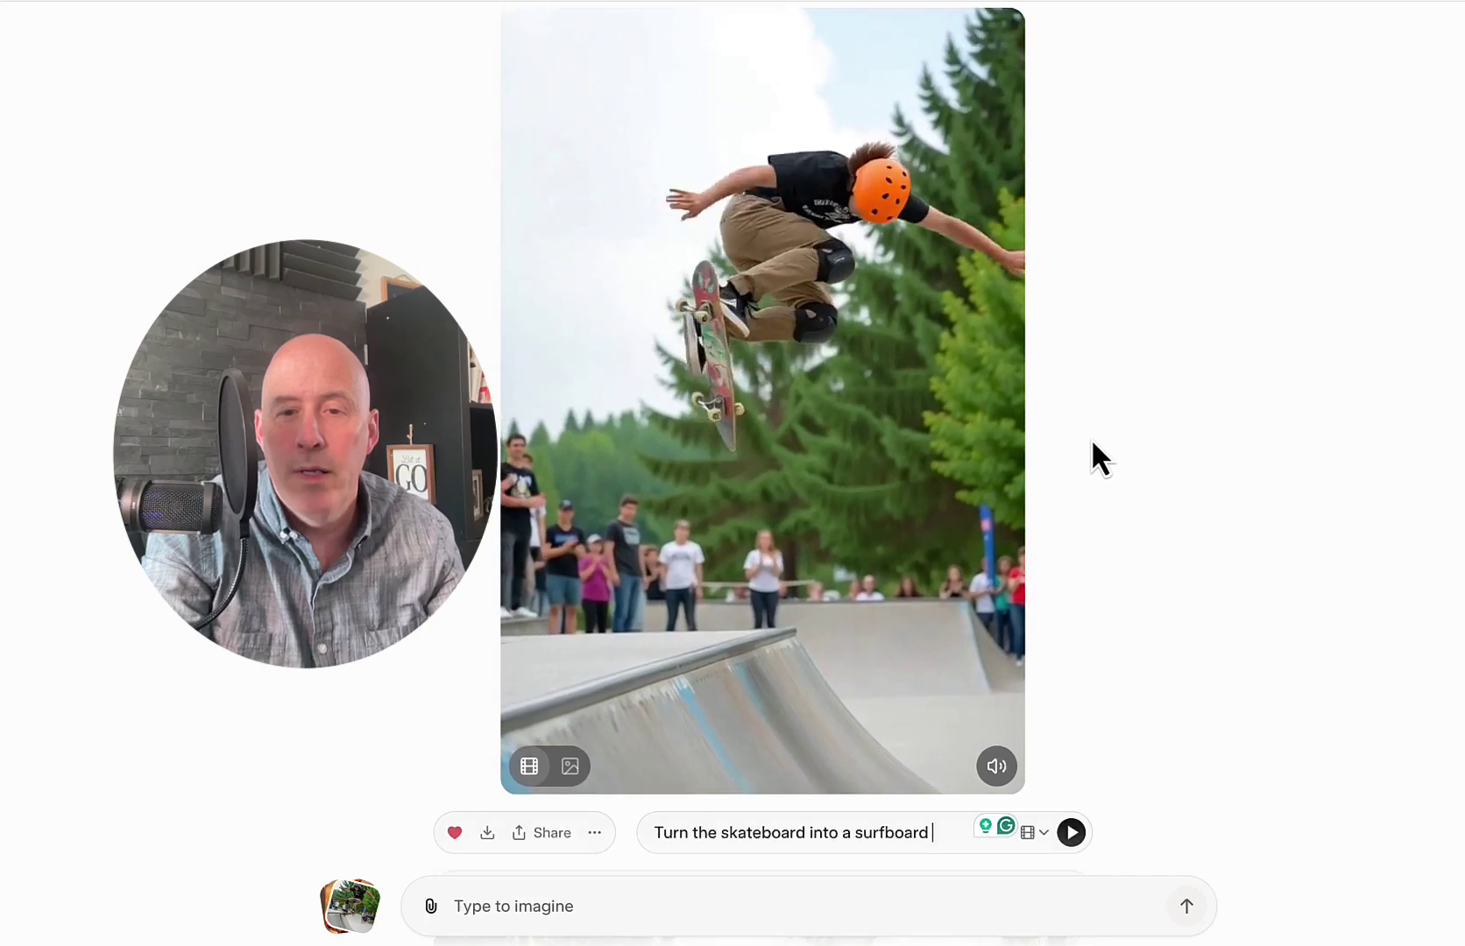
pyautogui.click(1071, 832)
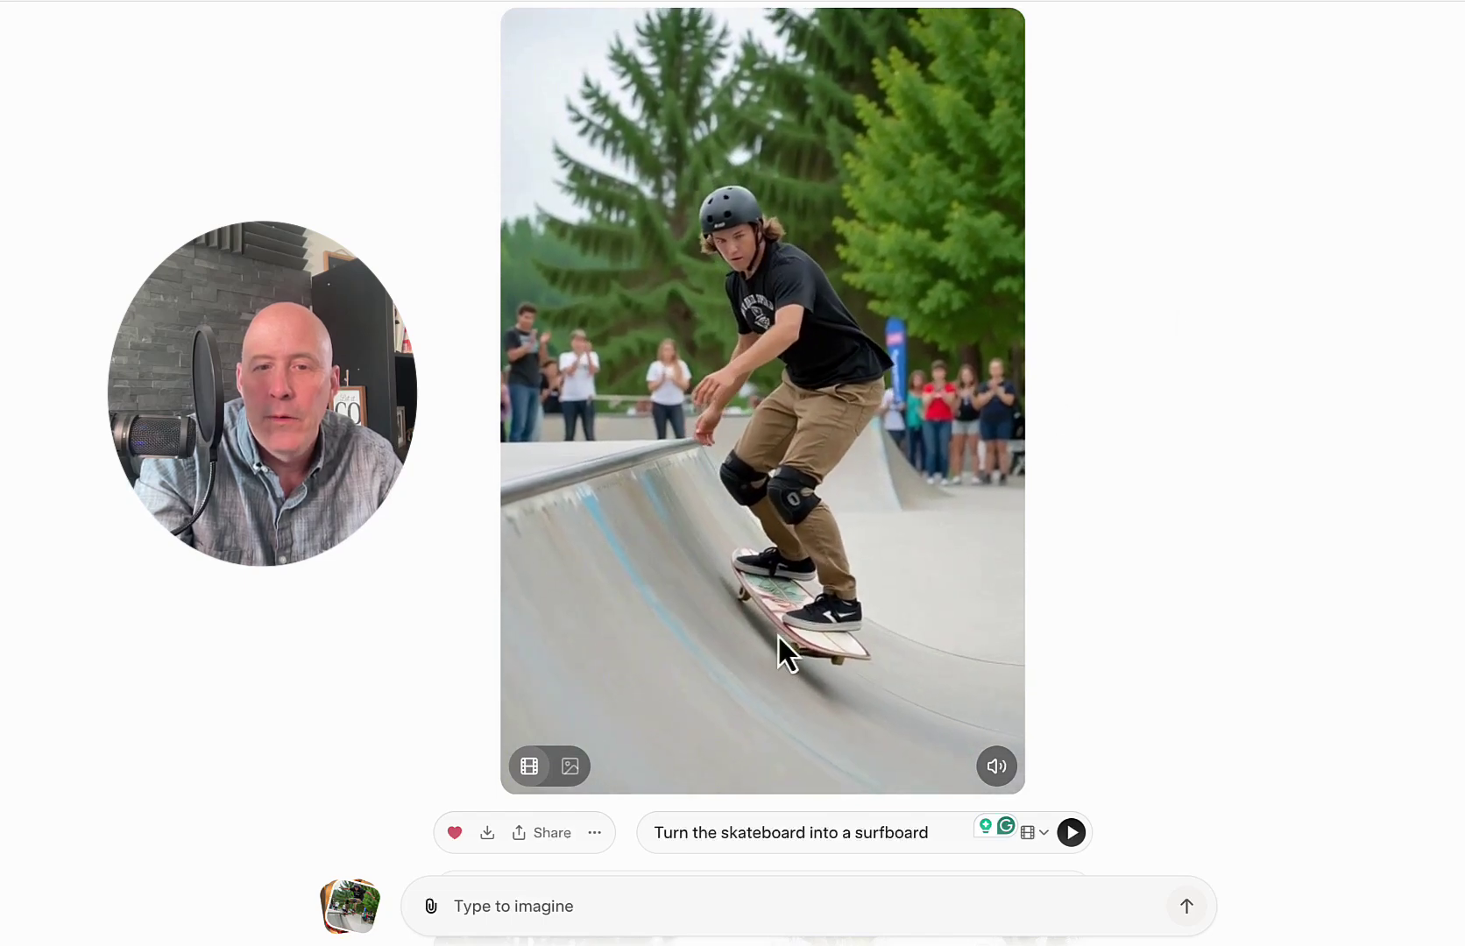
pyautogui.click(570, 768)
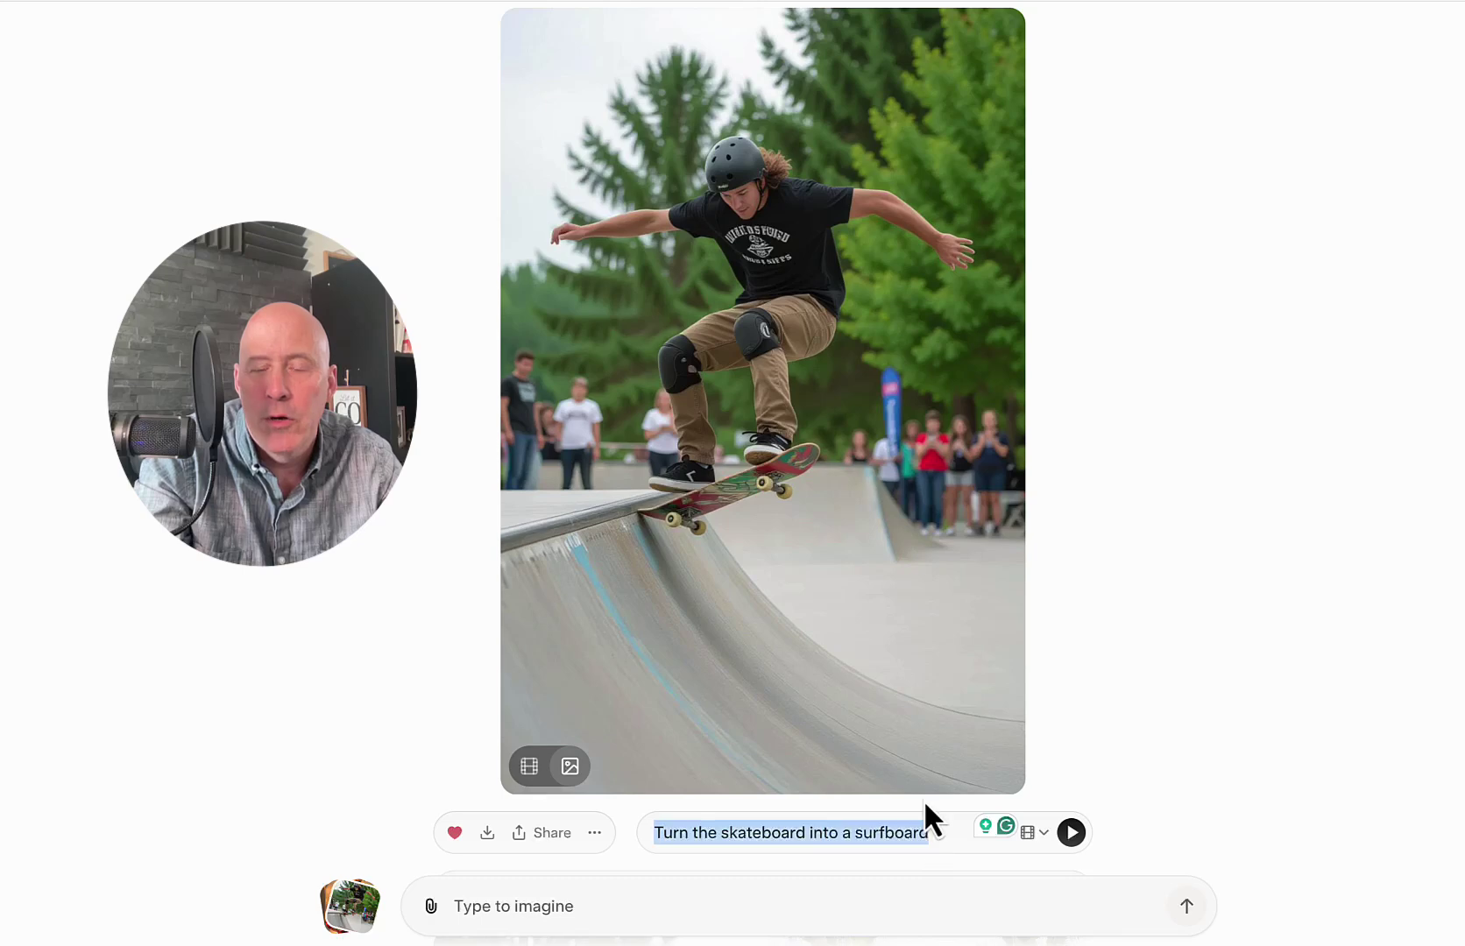
# Clear the skateboarder's video prompt and generate new images with the prompt "turn the helmet blue".
pyautogui.write('the')
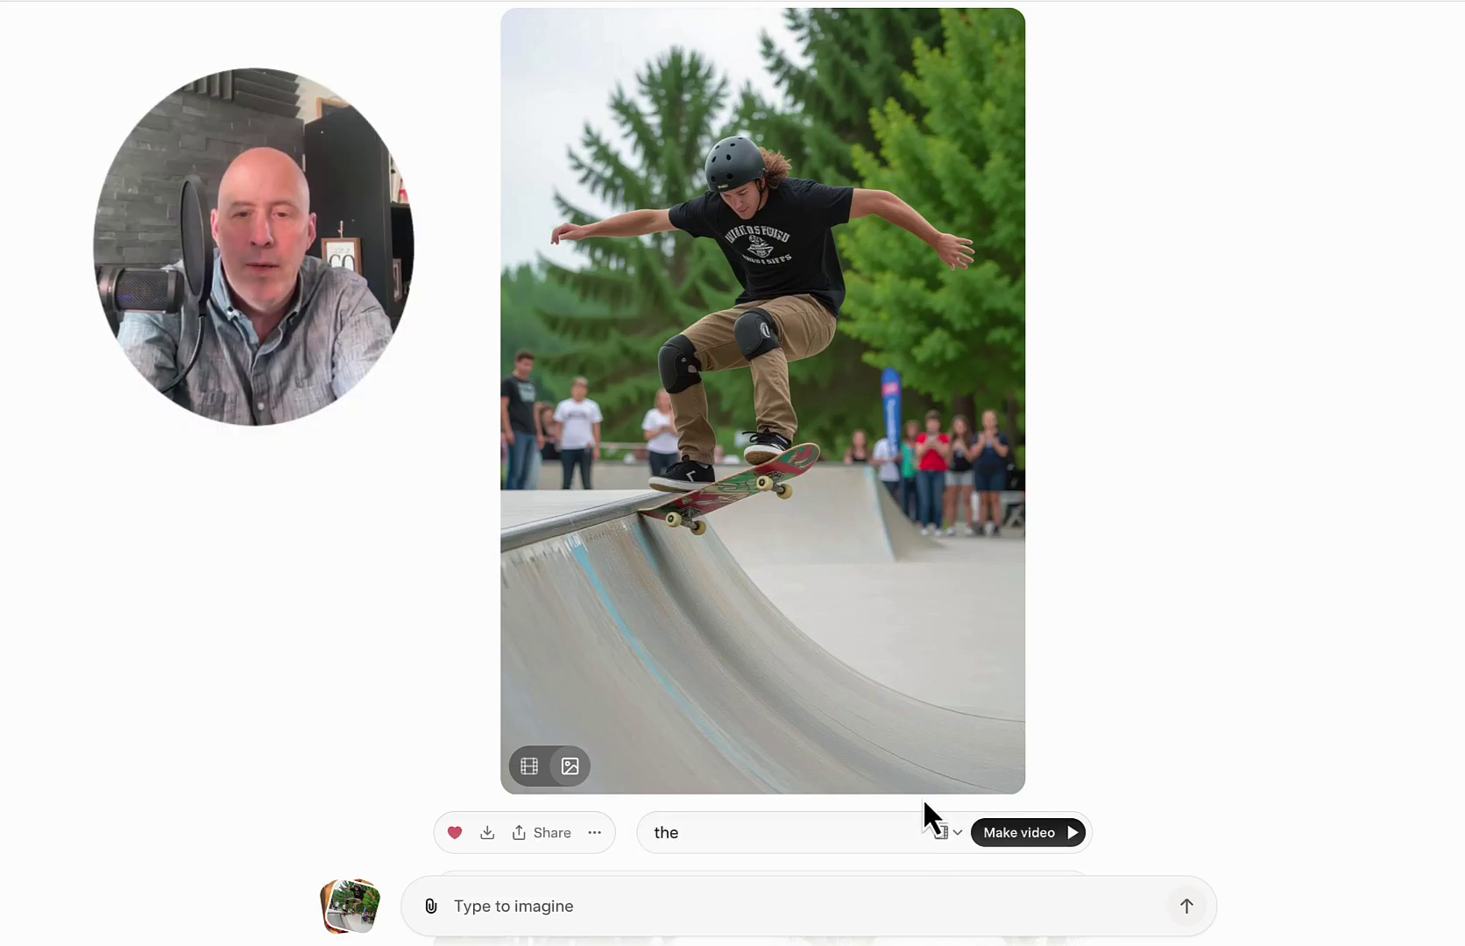
pyautogui.press('BackSpace')
pyautogui.press('BackSpace')
pyautogui.press('BackSpace')
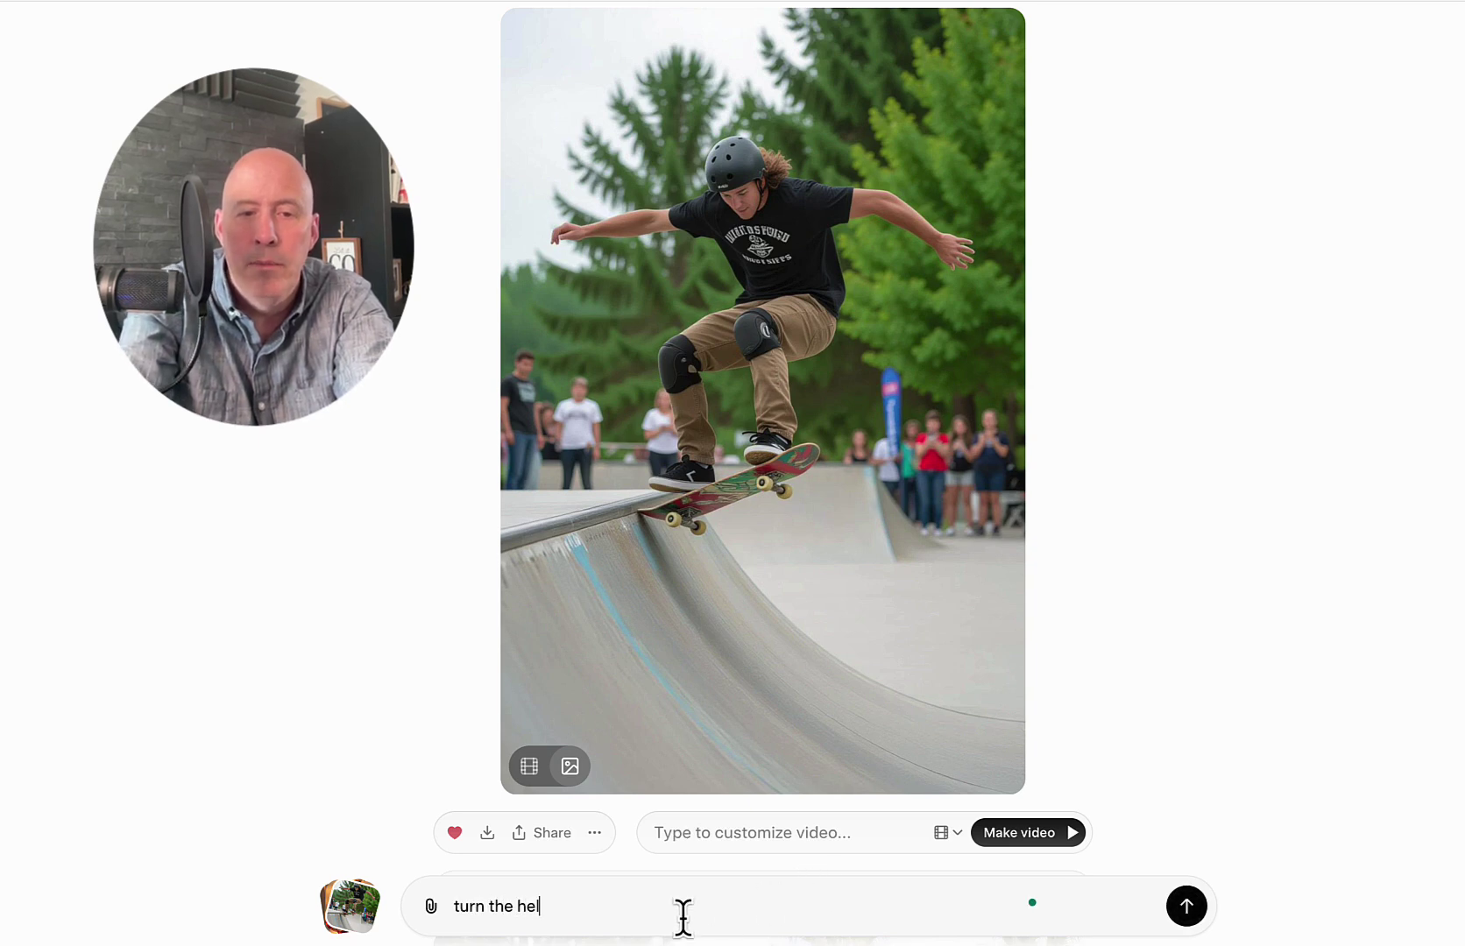
pyautogui.write('lmet blue')
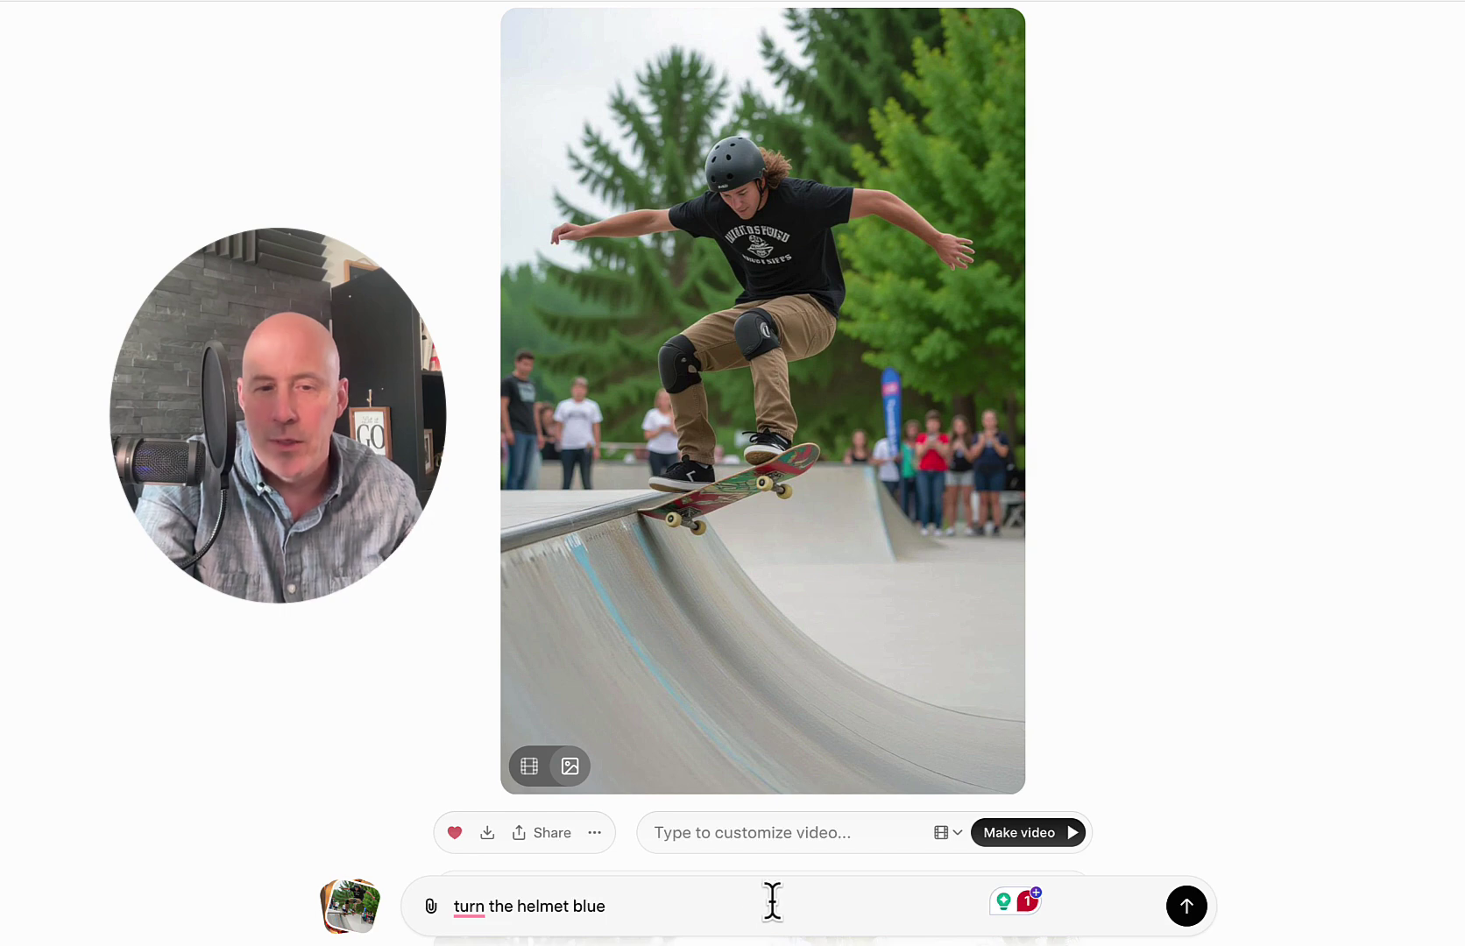
pyautogui.press('Return')
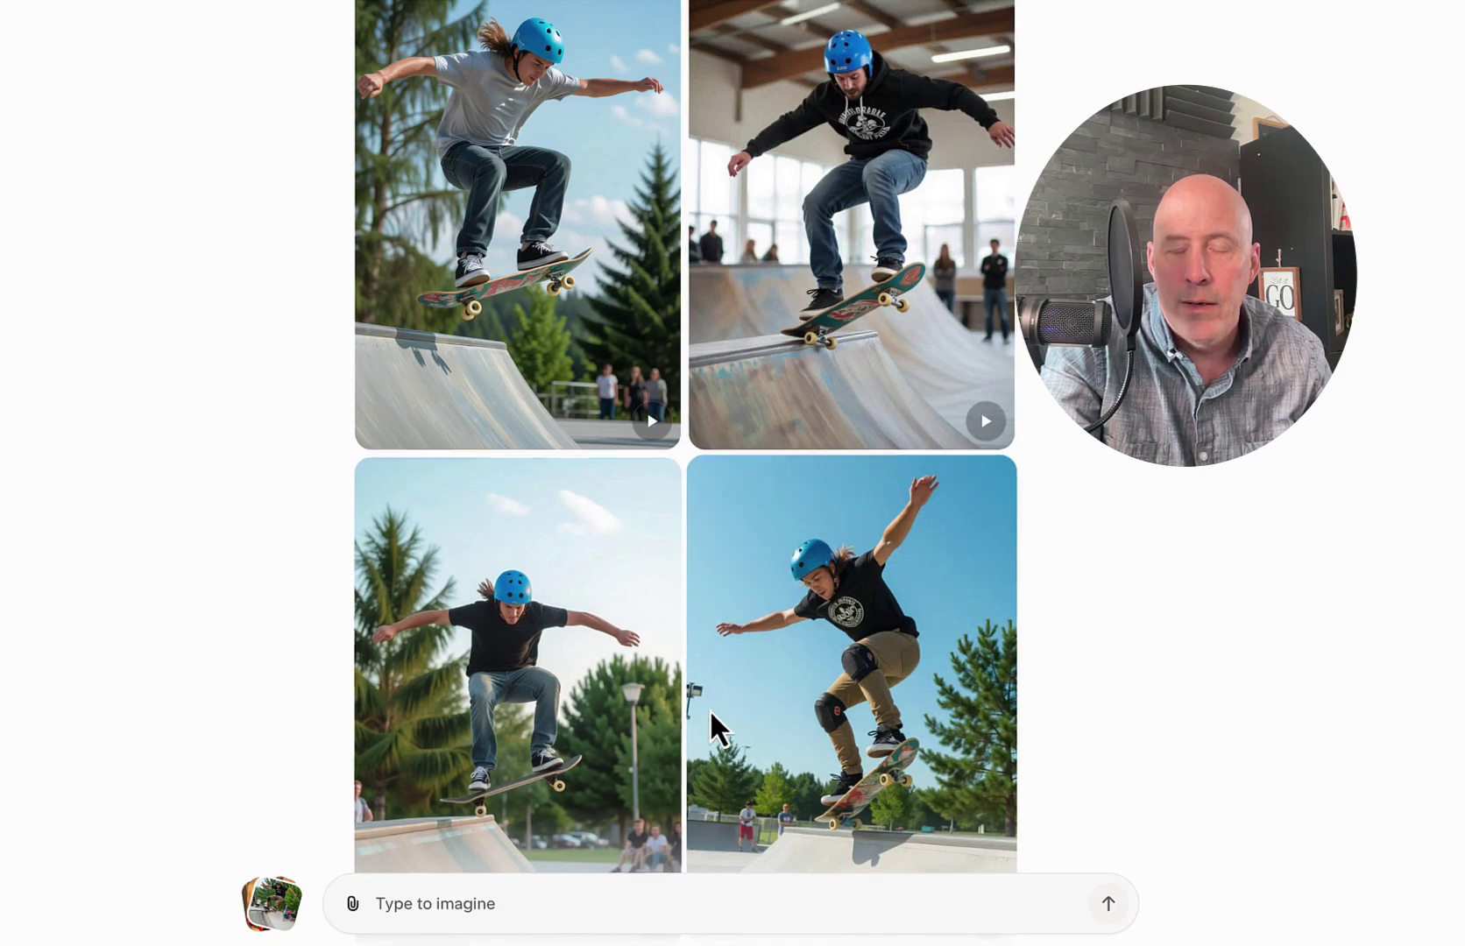
# Browse the newly generated skateboarder images to check how the blue-helmet prompt was applied.
pyautogui.scroll(-2, 589, 633)
pyautogui.scroll(-5, 589, 637)
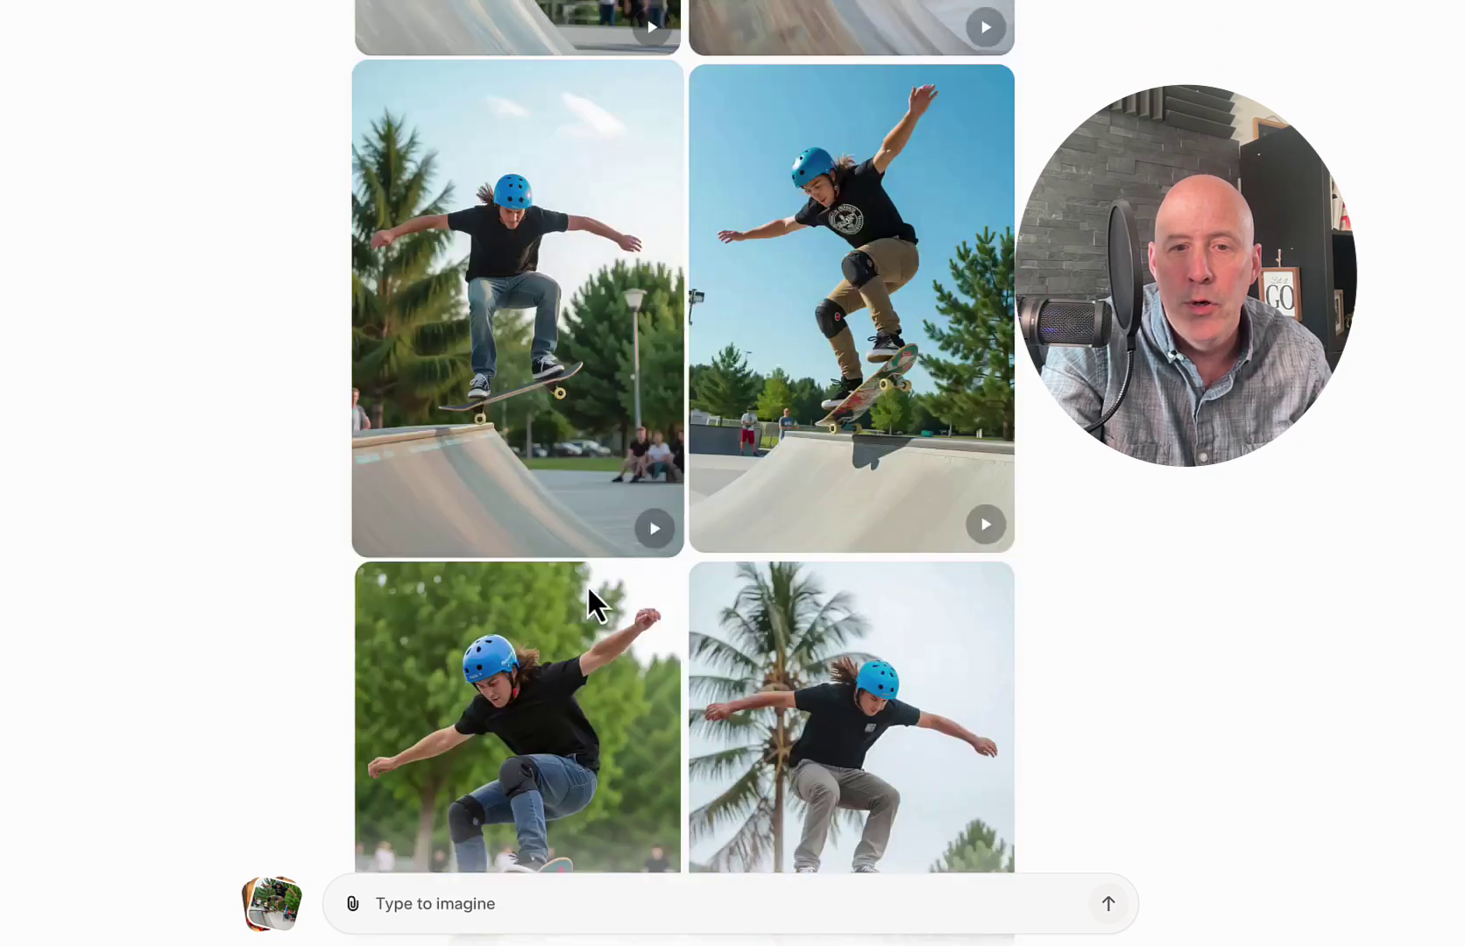
pyautogui.scroll(-3, 589, 649)
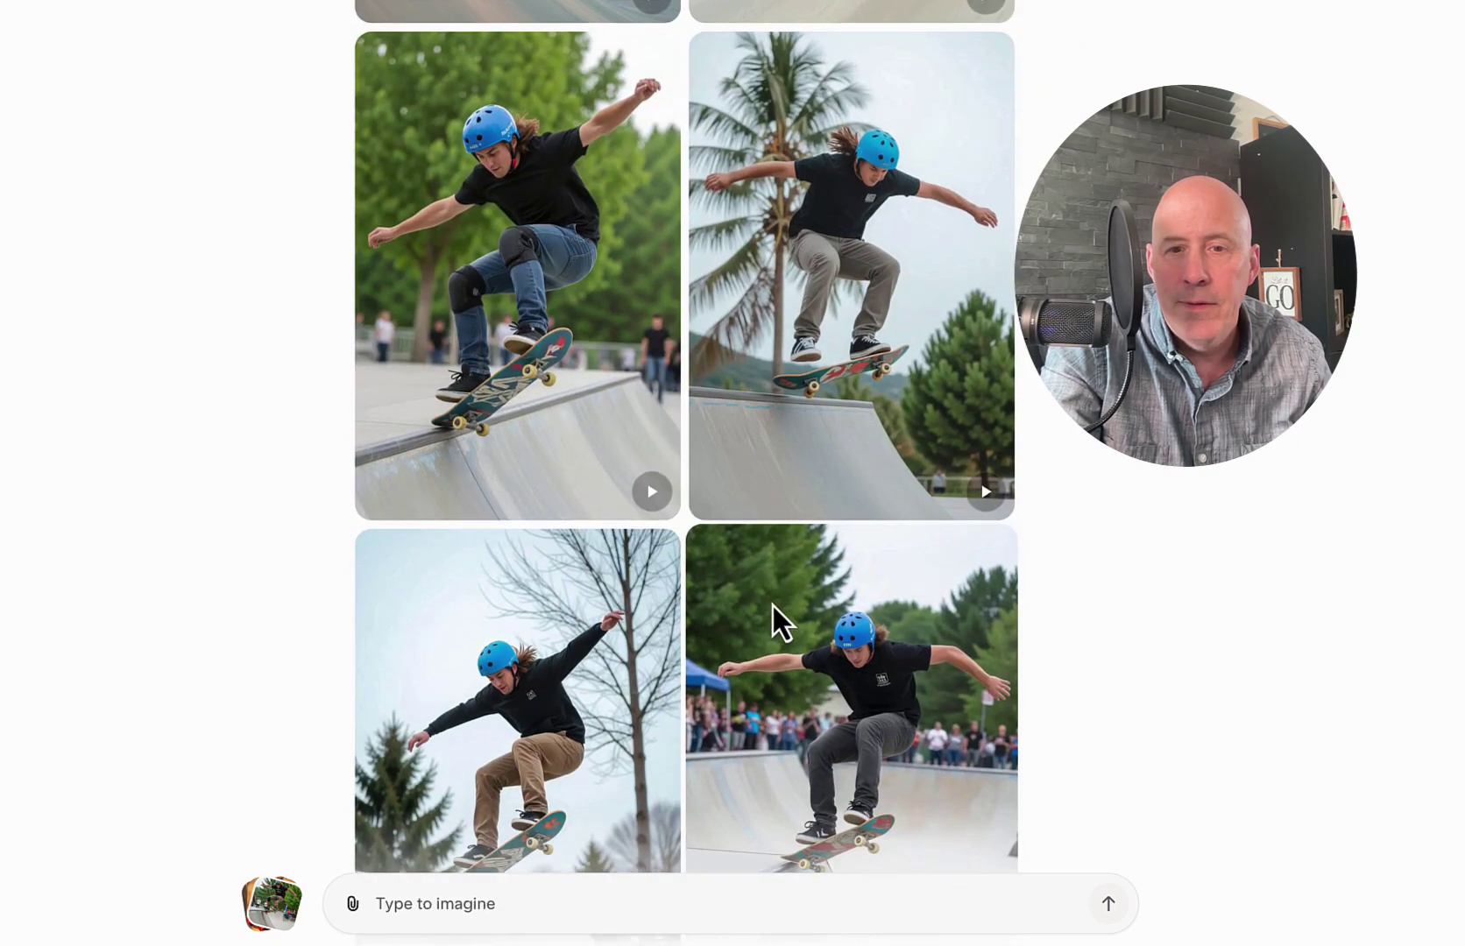
pyautogui.scroll(-4, 579, 631)
pyautogui.scroll(-9, 578, 633)
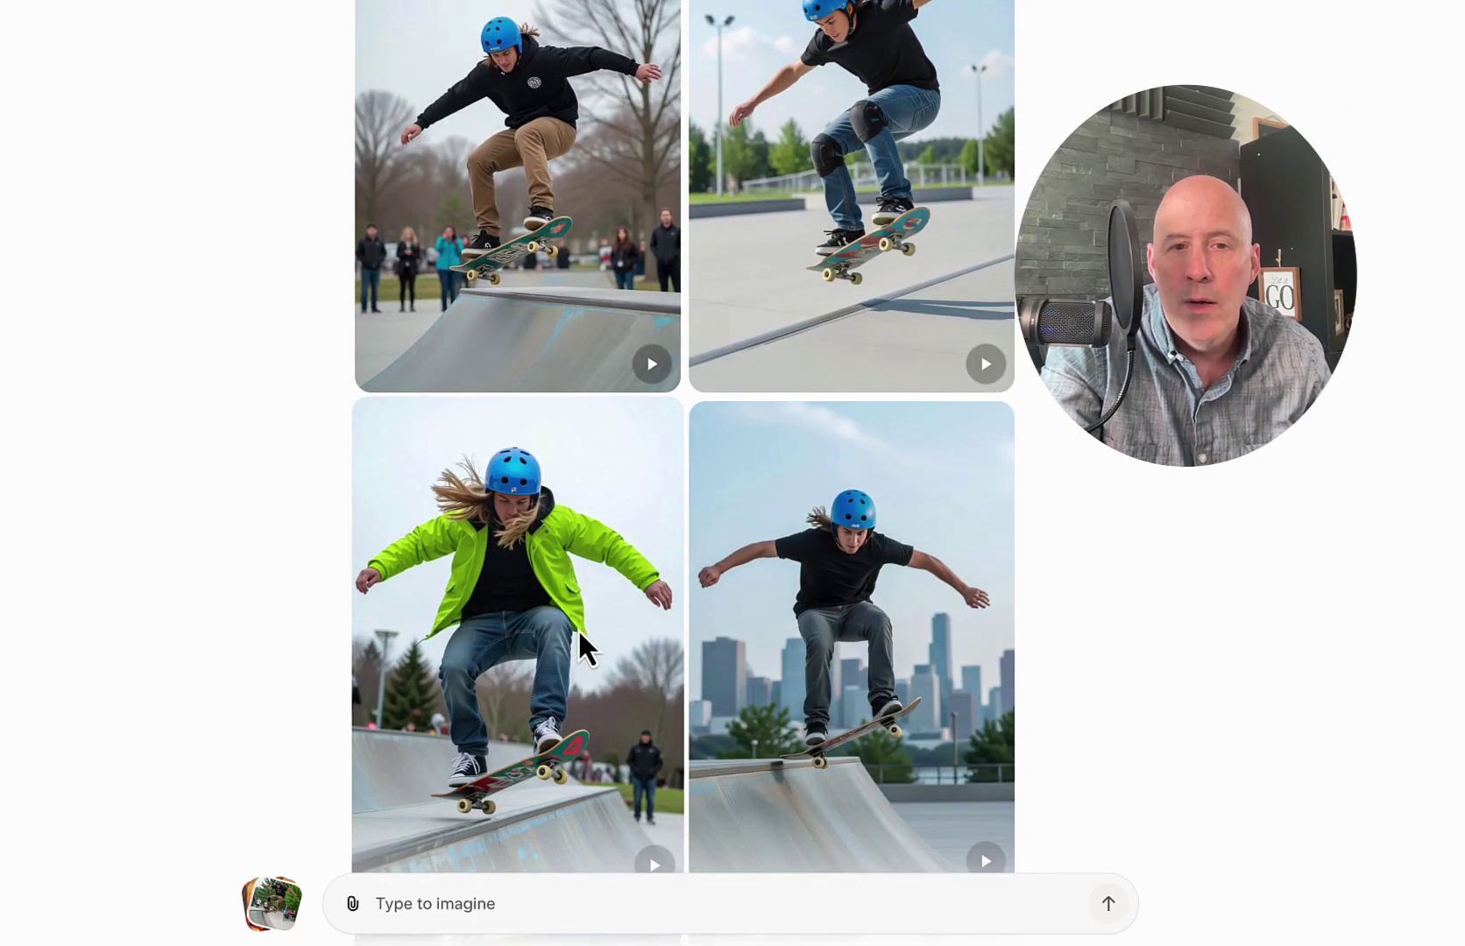
pyautogui.scroll(-5, 583, 649)
pyautogui.scroll(15, 589, 668)
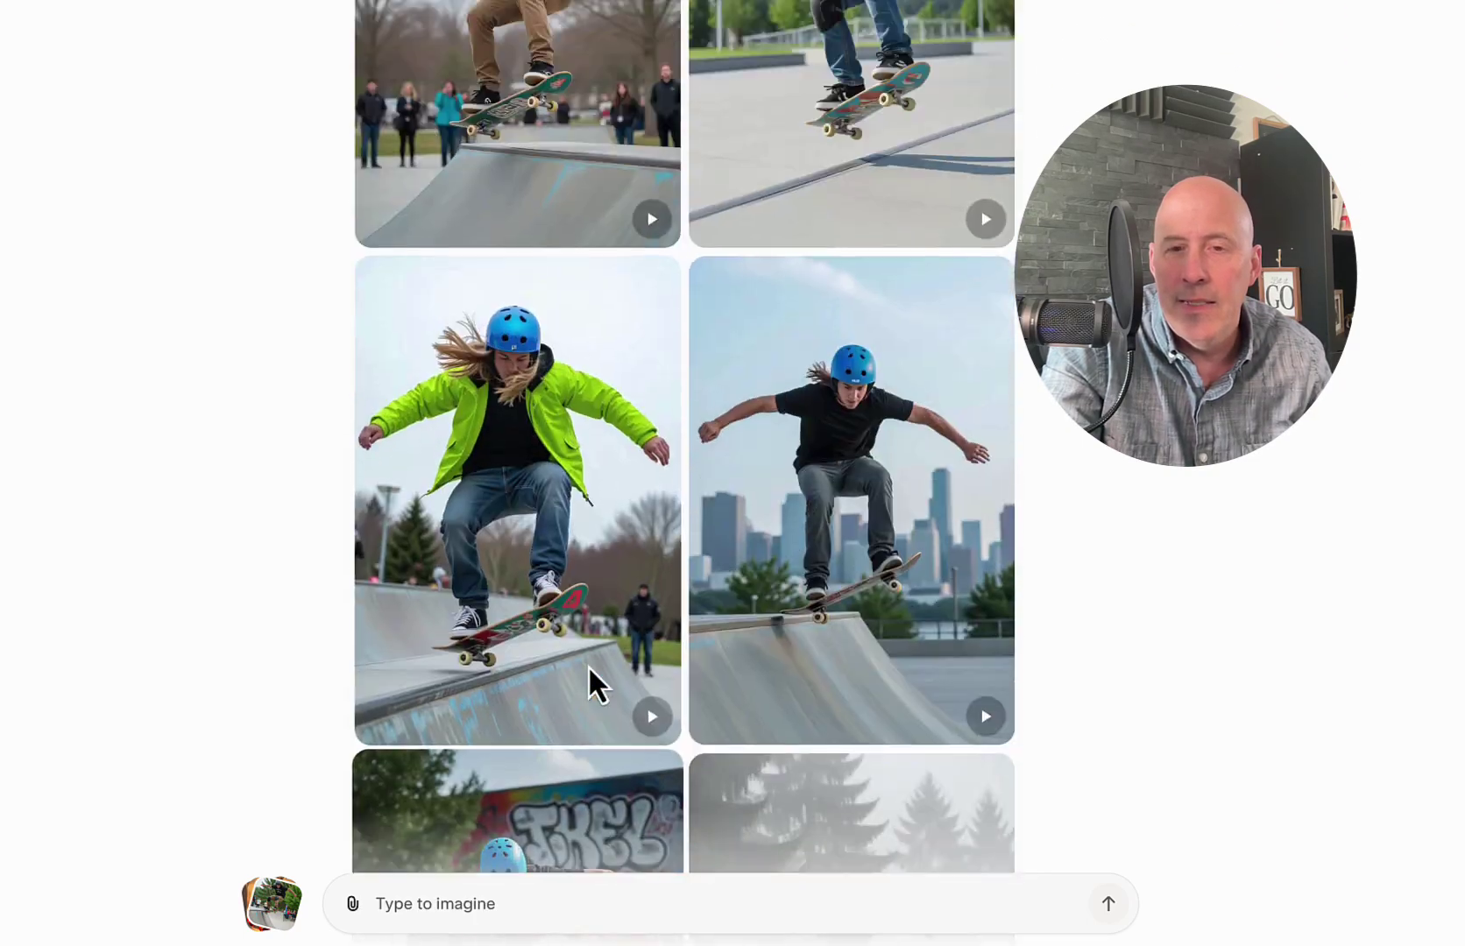
pyautogui.scroll(15, 588, 667)
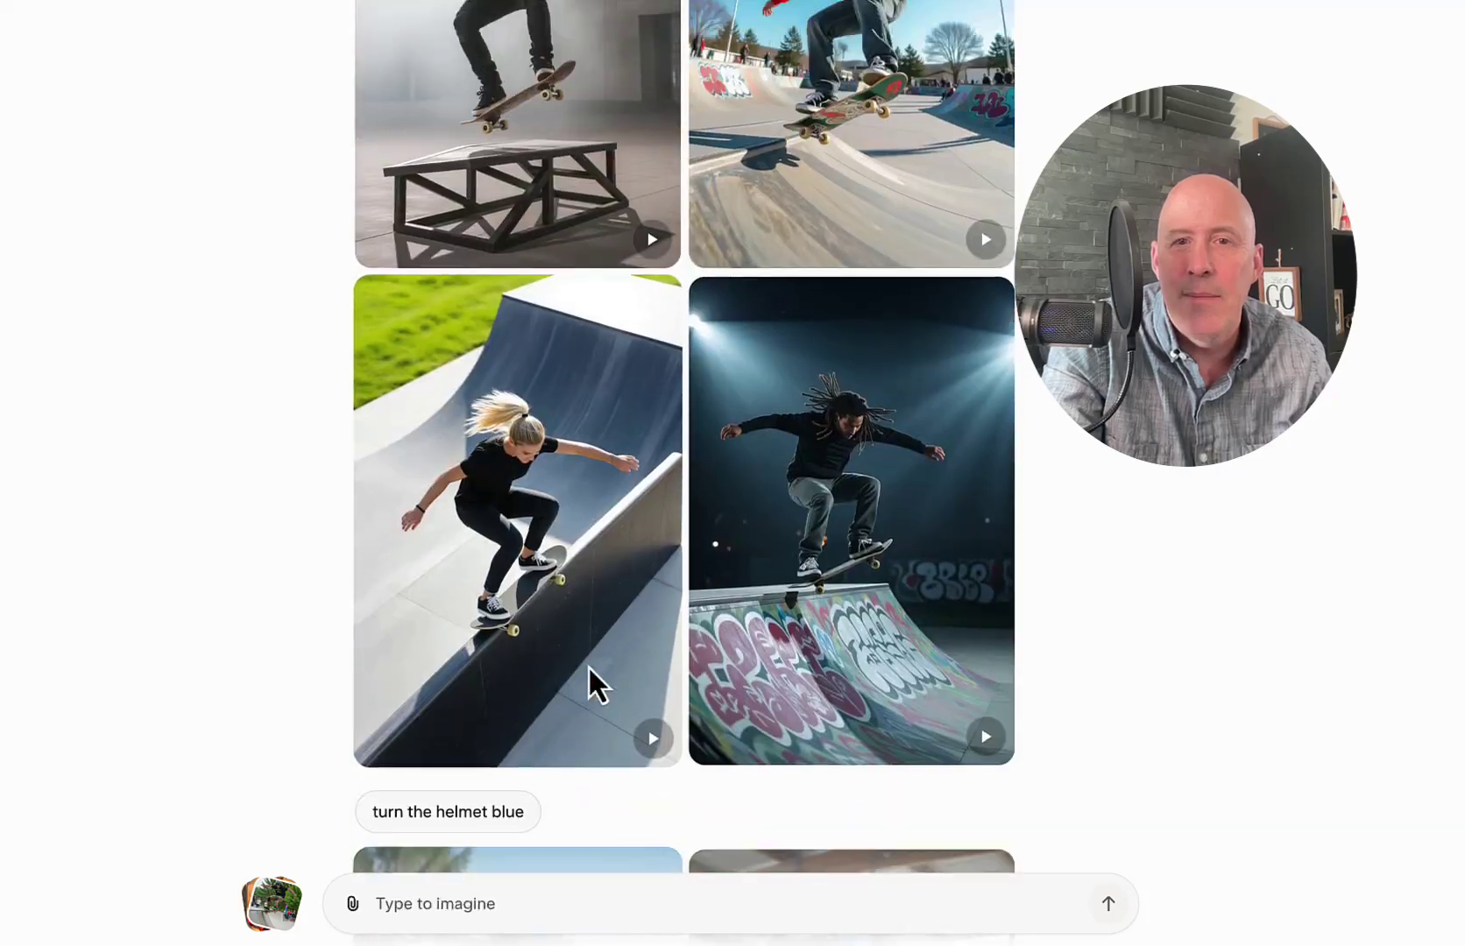
pyautogui.scroll(10, 608, 525)
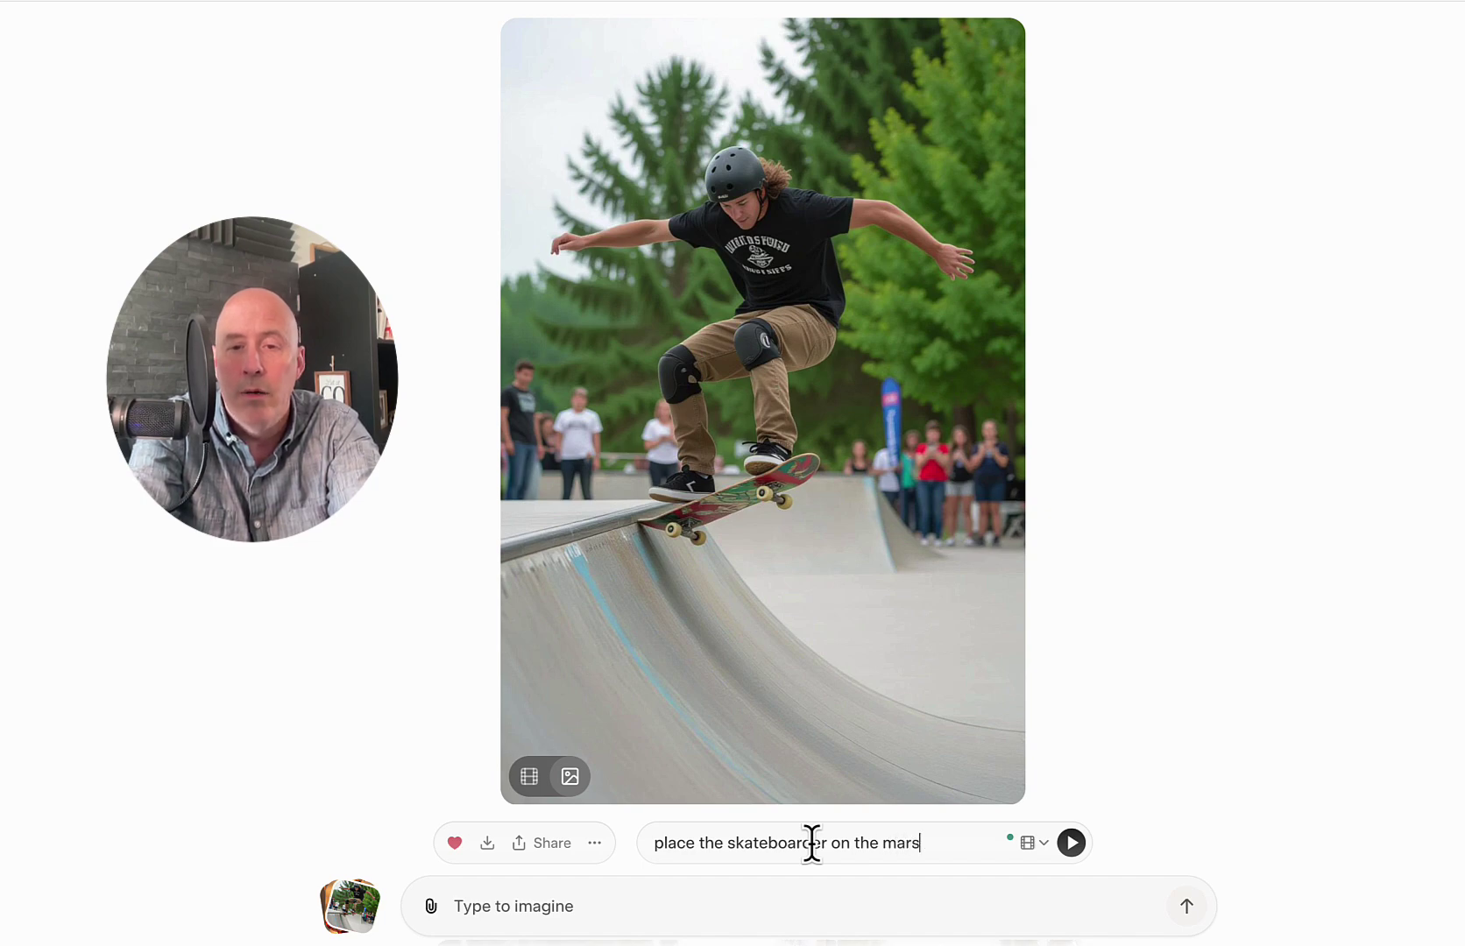
# Generate a video of the original helmeted skateboarder image with the prompt "place the skateboarder on the mars", and look over the related images below.
pyautogui.click(1073, 849)
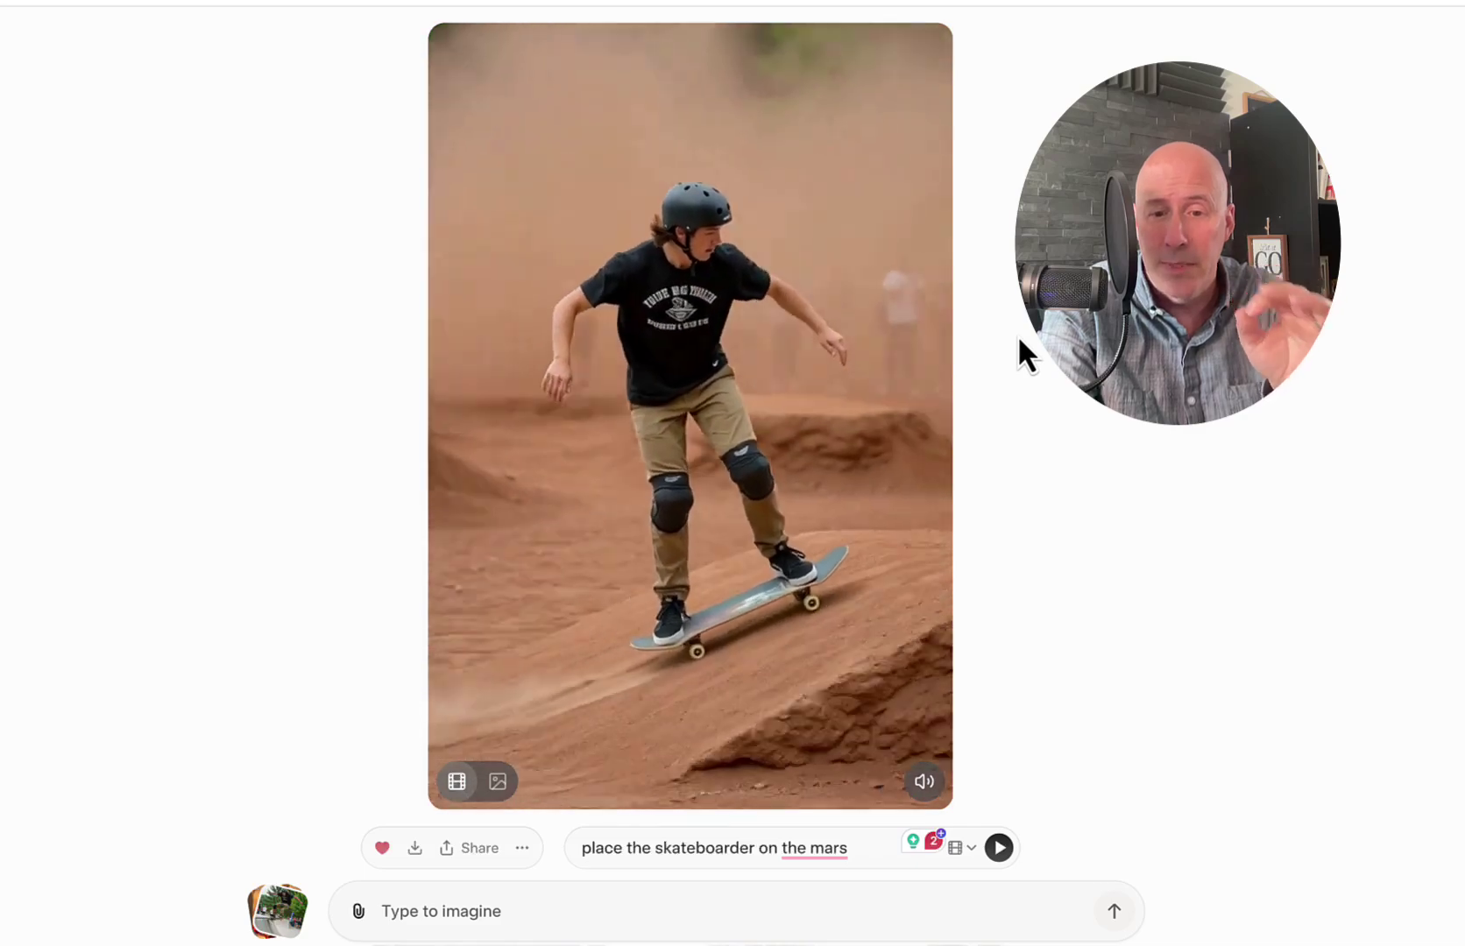
pyautogui.moveTo(818, 848)
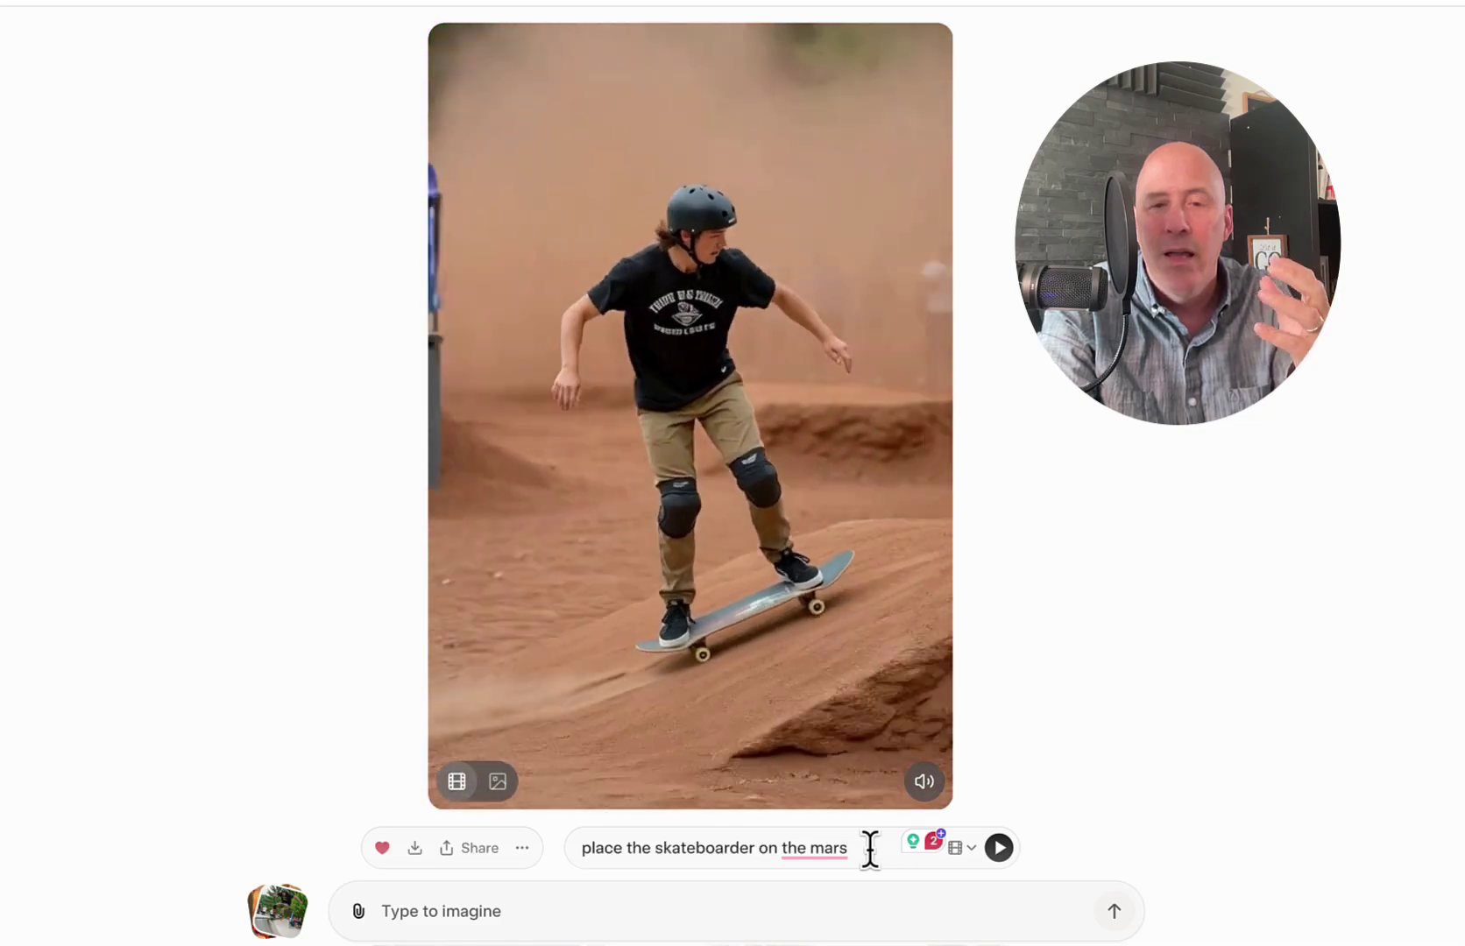
pyautogui.scroll(-10, 1079, 798)
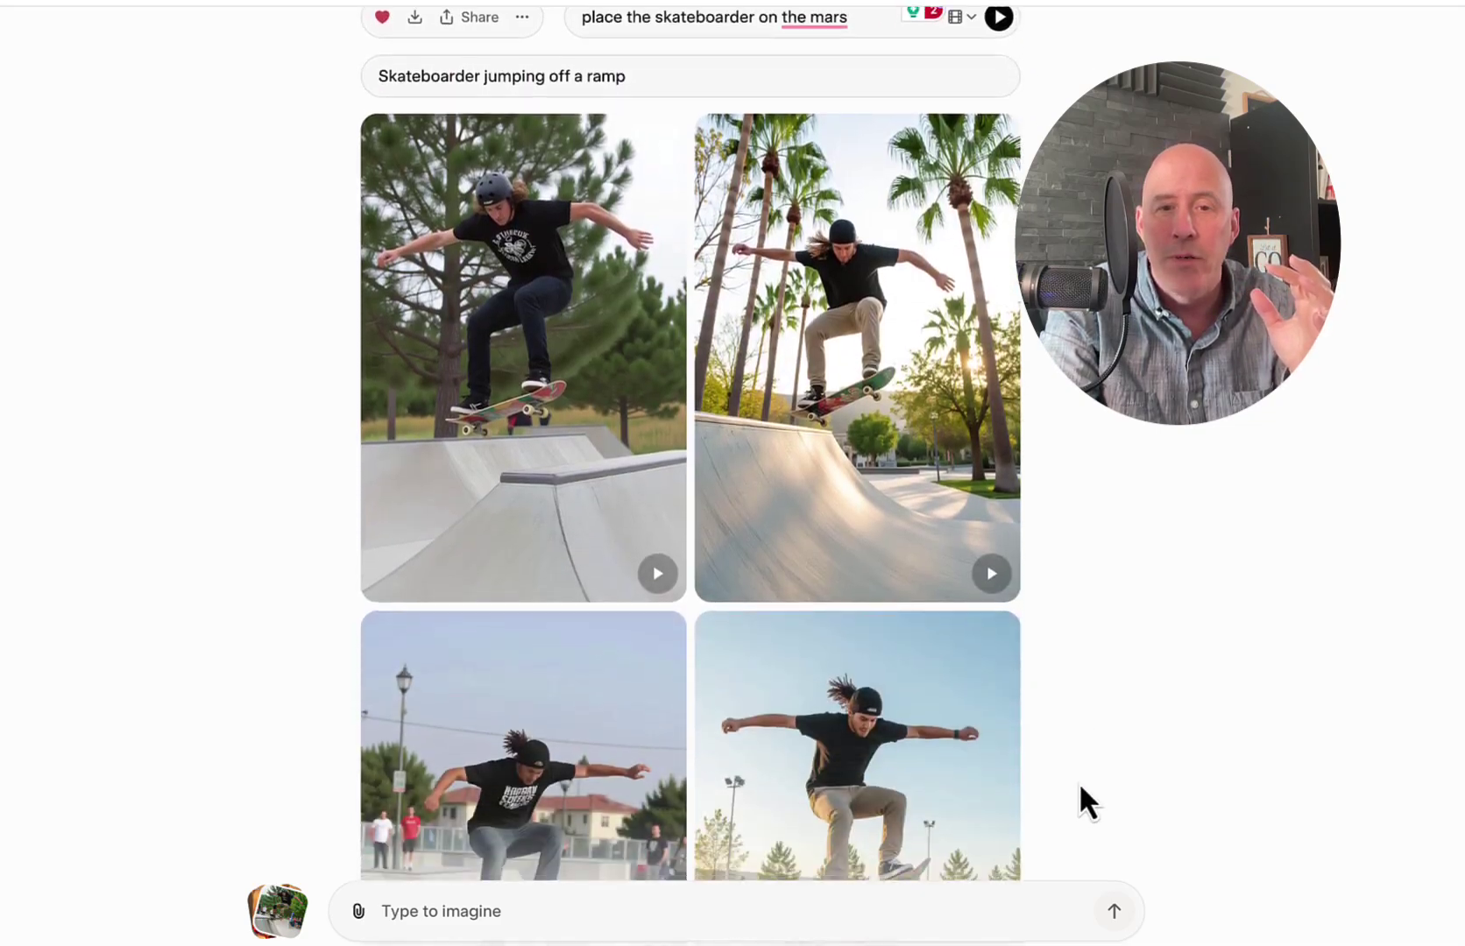
pyautogui.scroll(-8, 1079, 785)
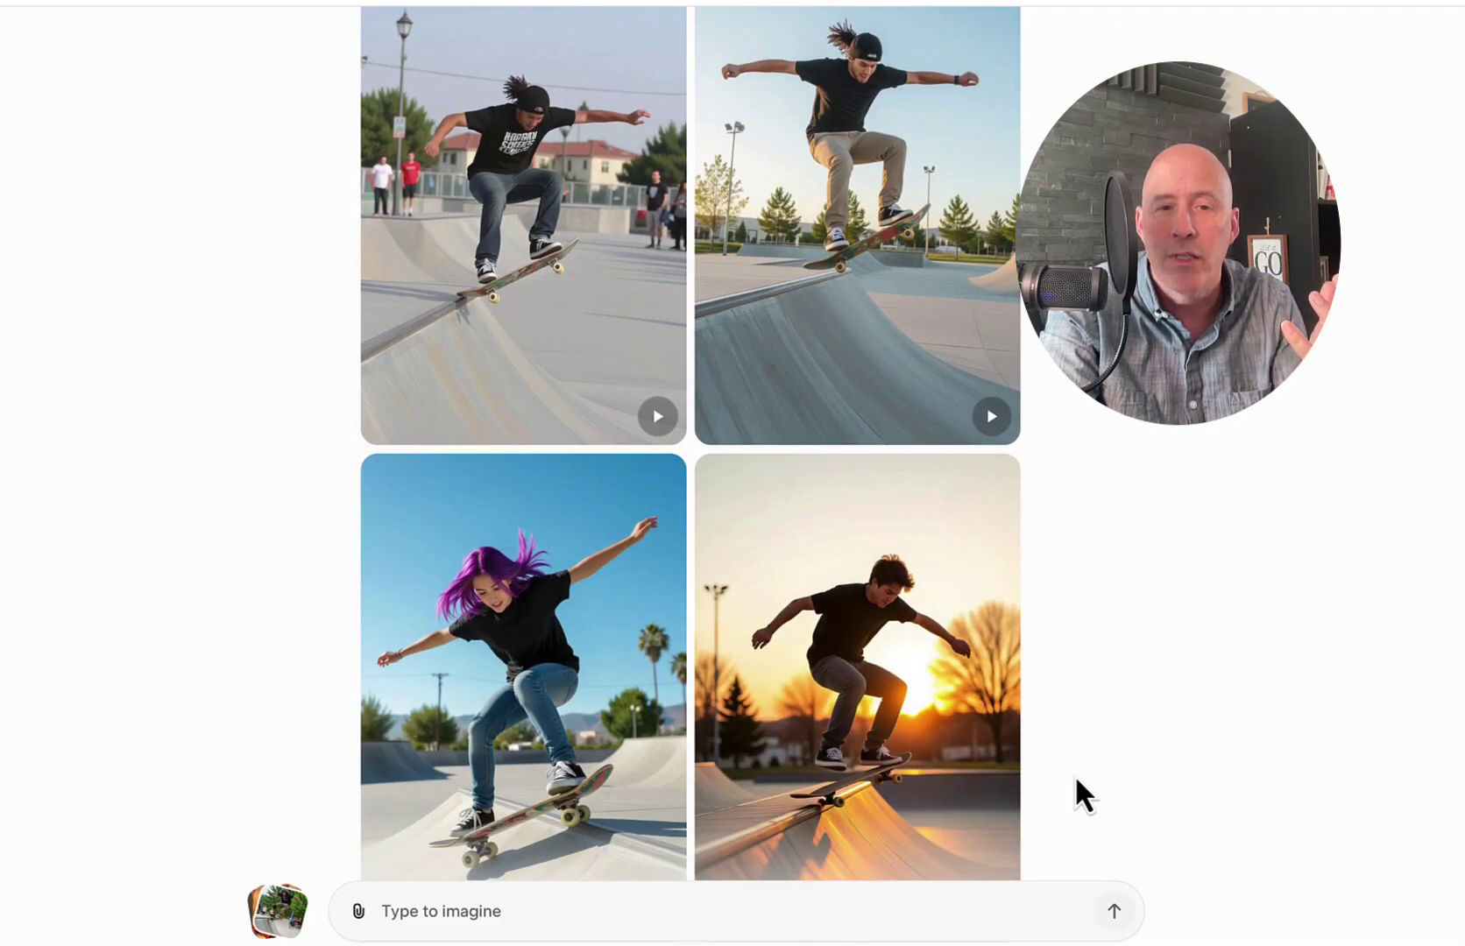
pyautogui.scroll(10, 1076, 780)
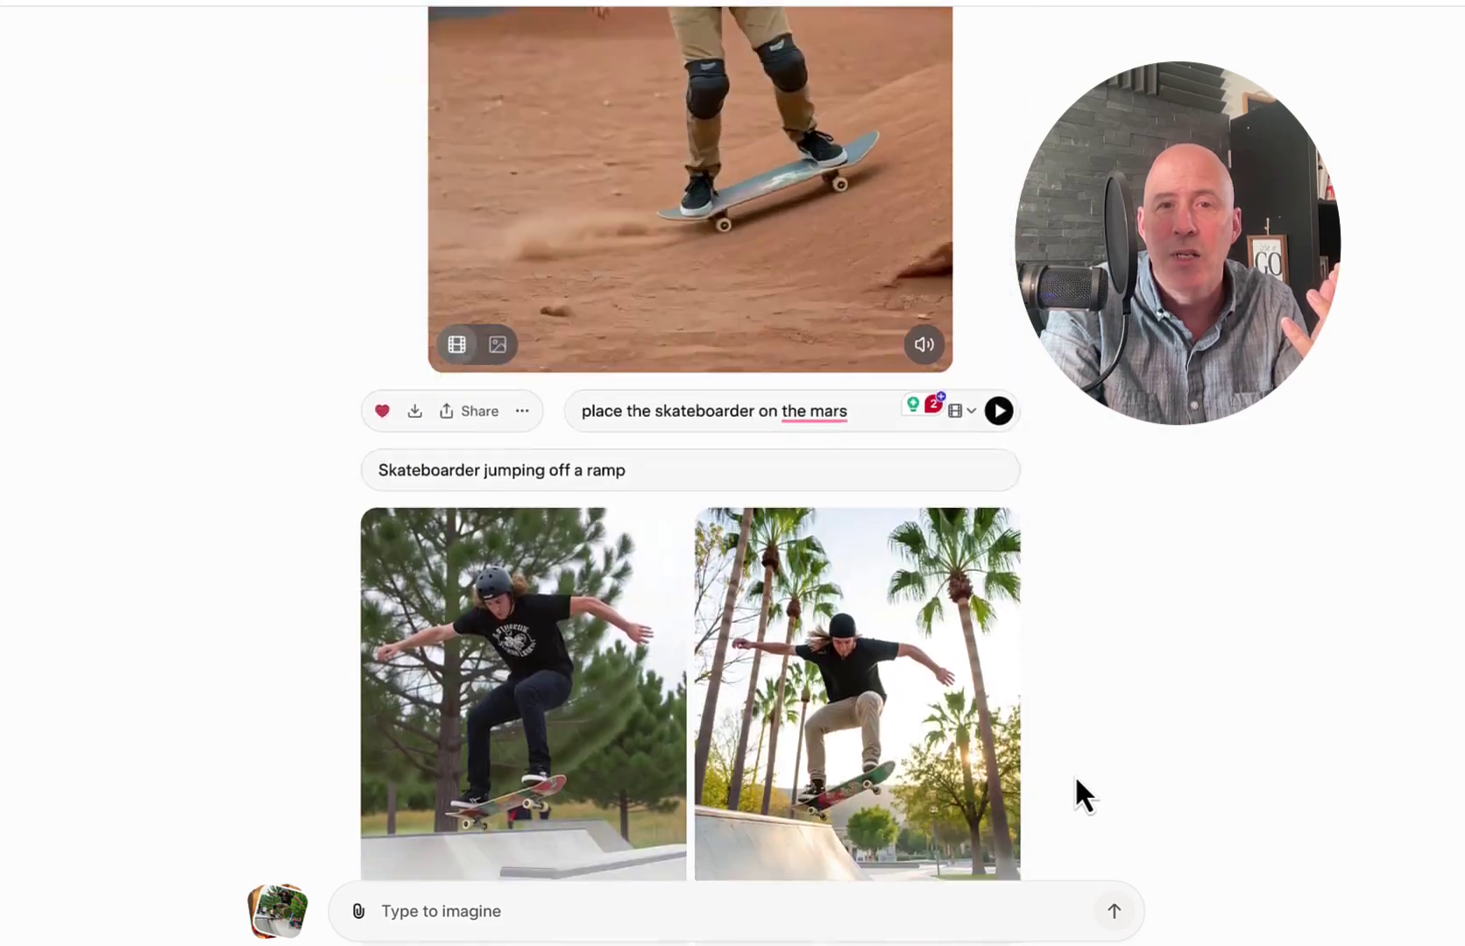